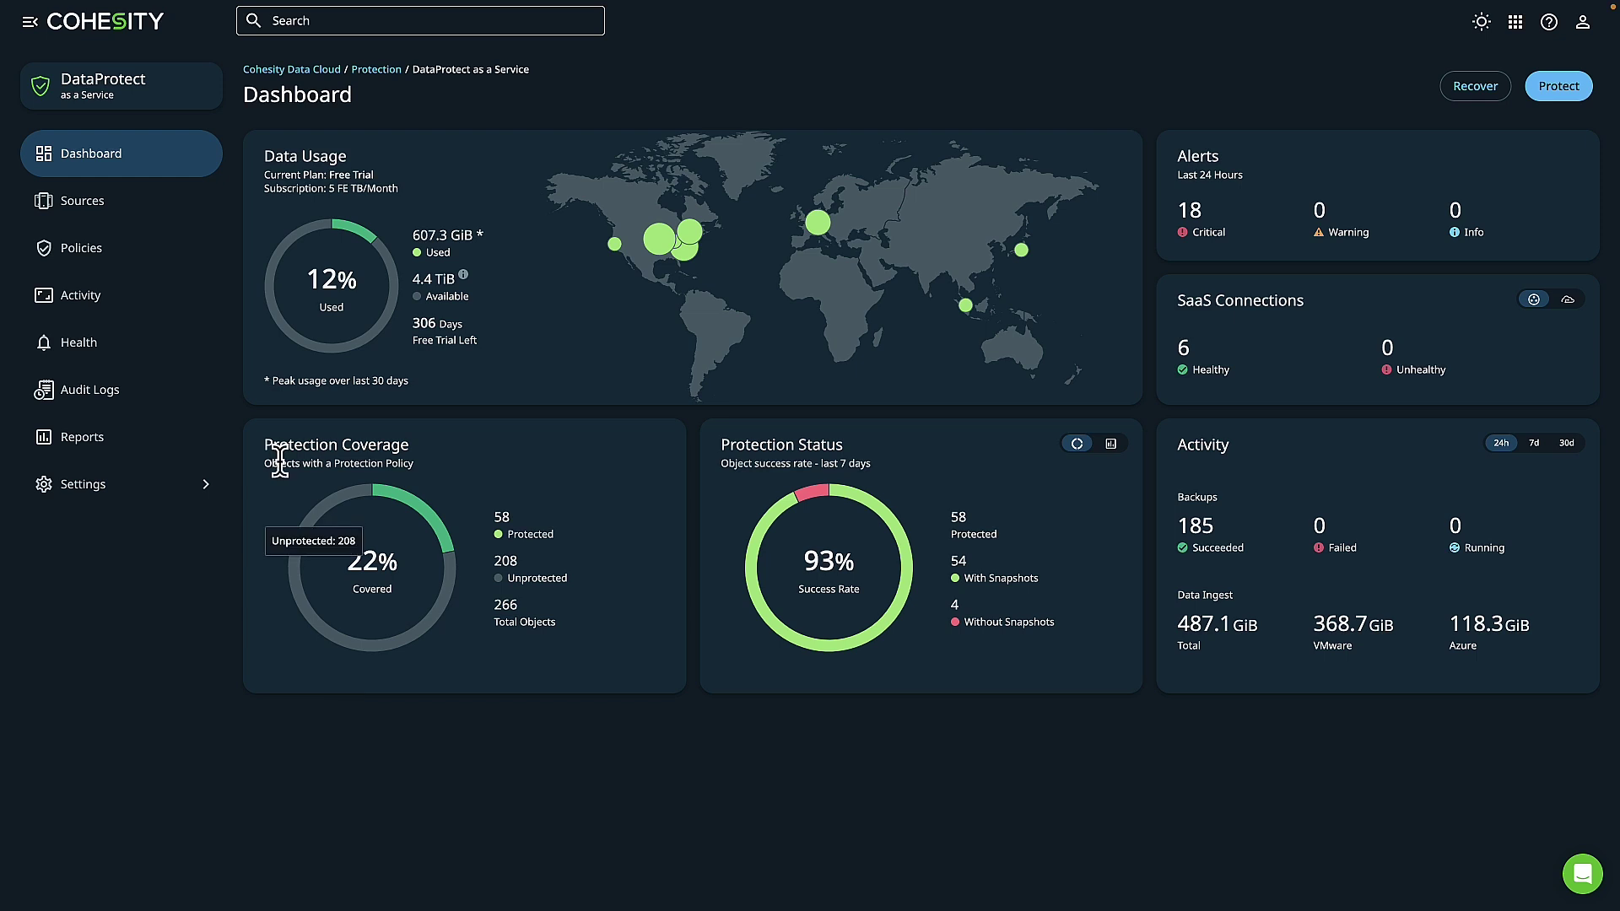
- Start a private chat download for the fourth user's mailbox in the Azure central us Microsoft 365 source, using the flat object list
click(178, 209)
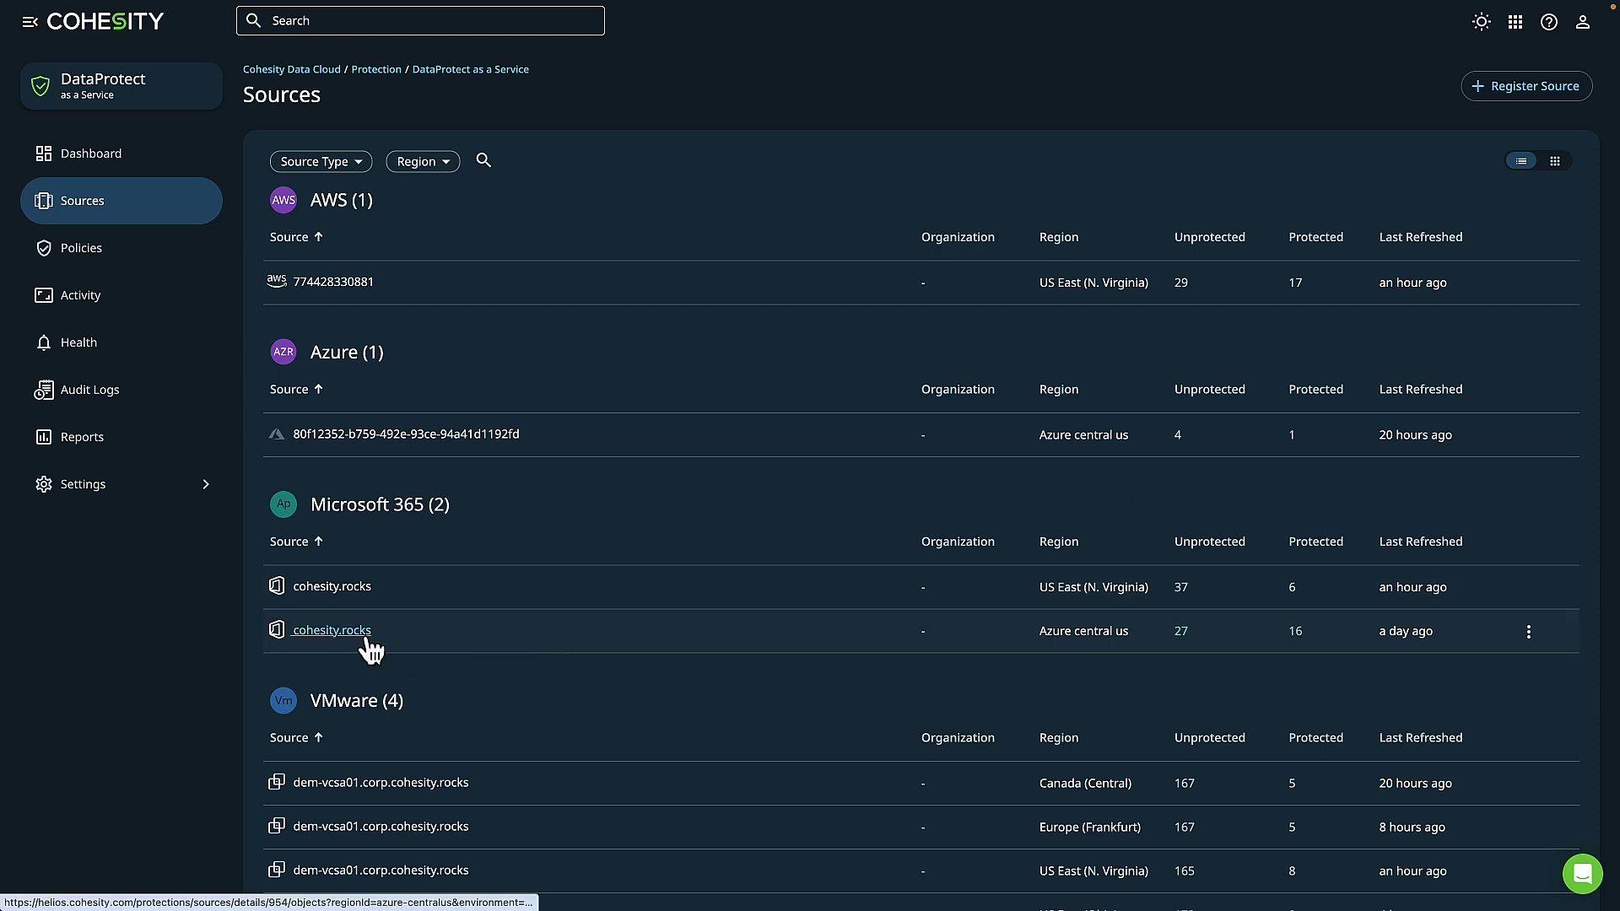
click(331, 631)
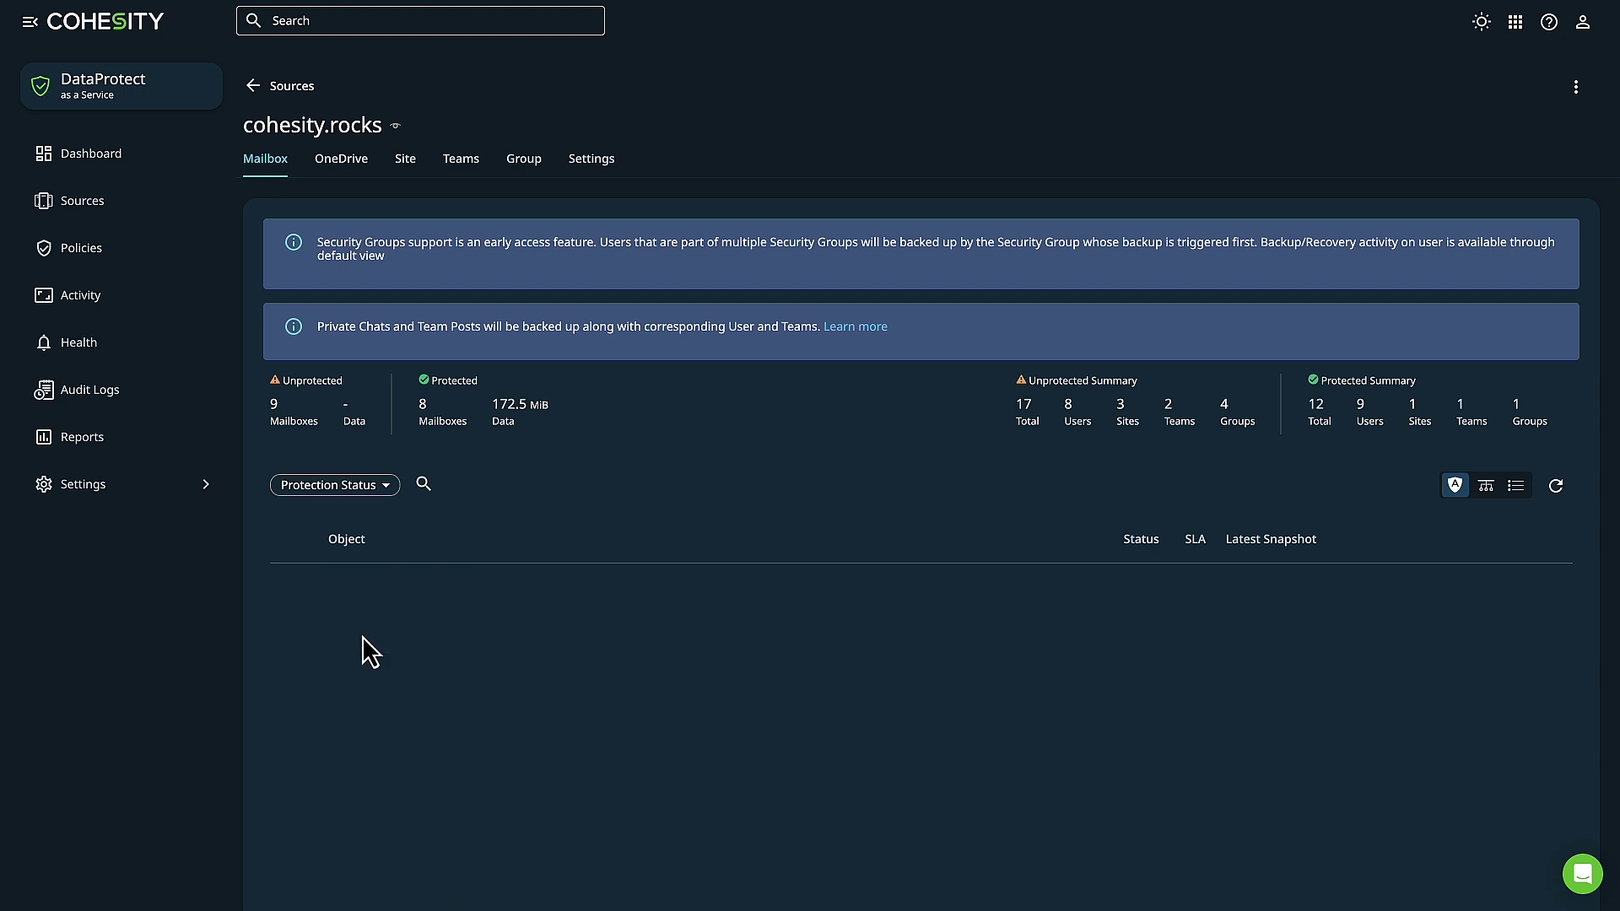
click(1516, 489)
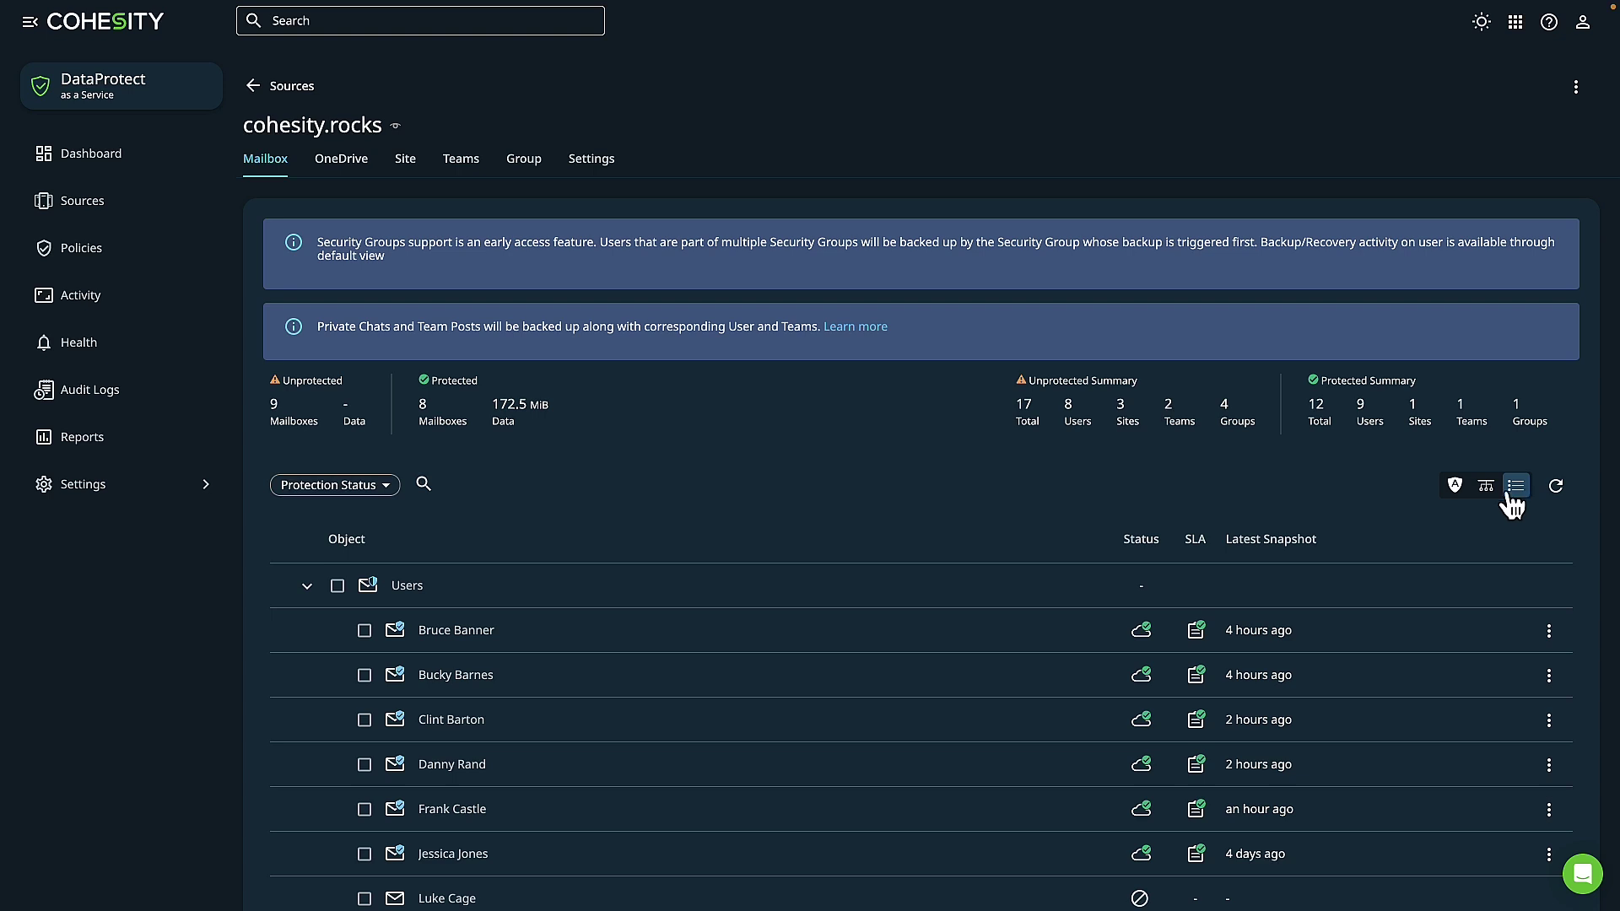
click(364, 765)
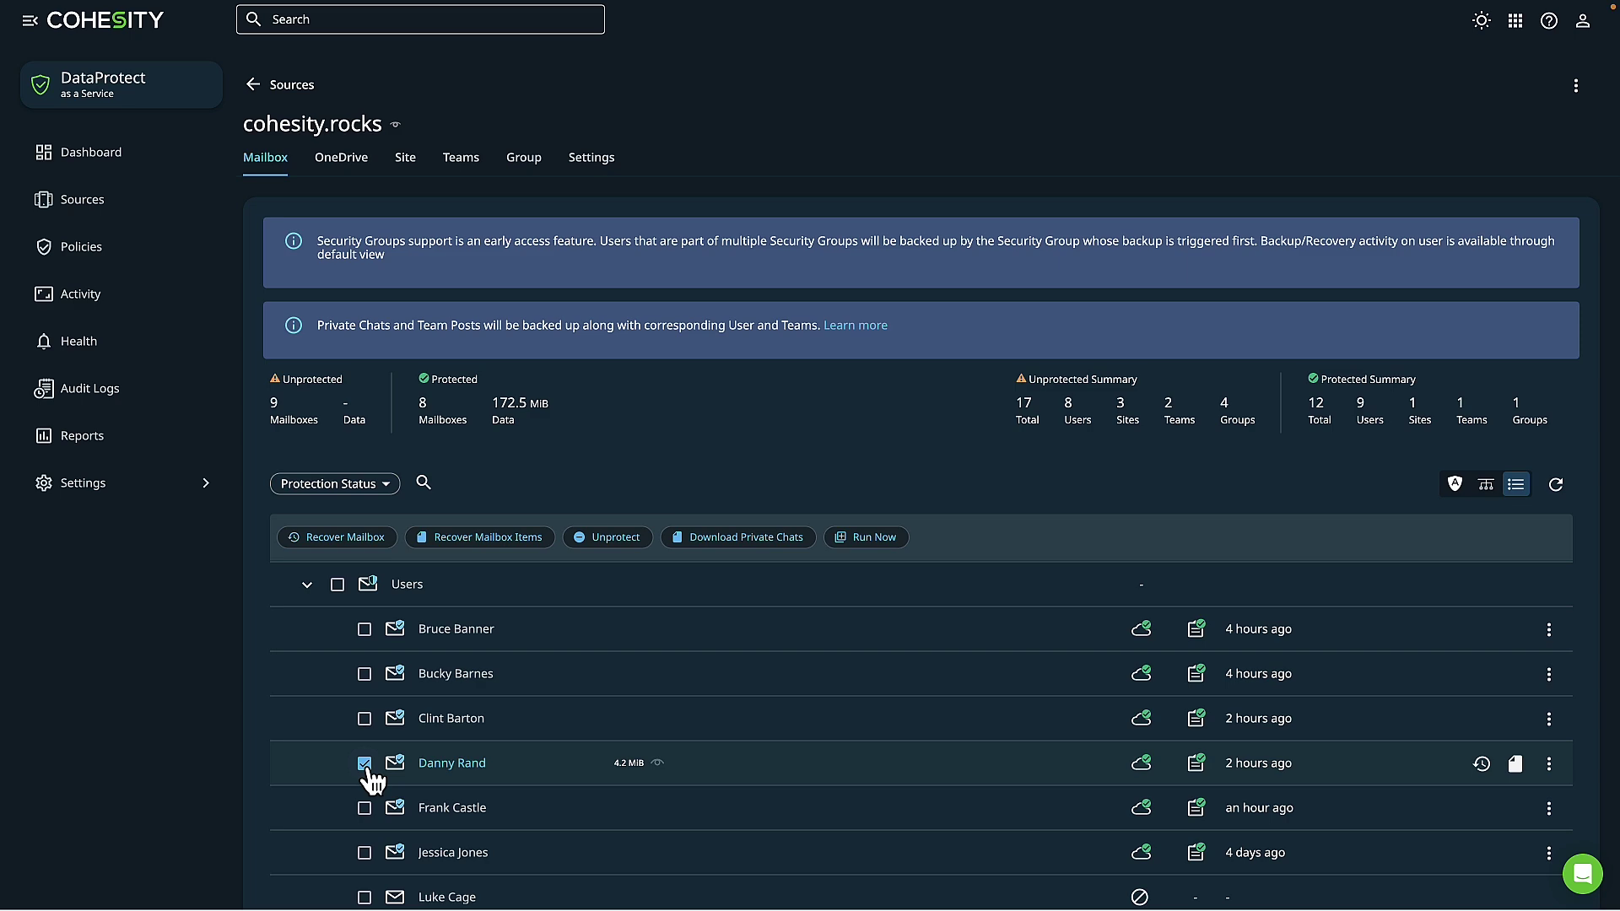
click(787, 548)
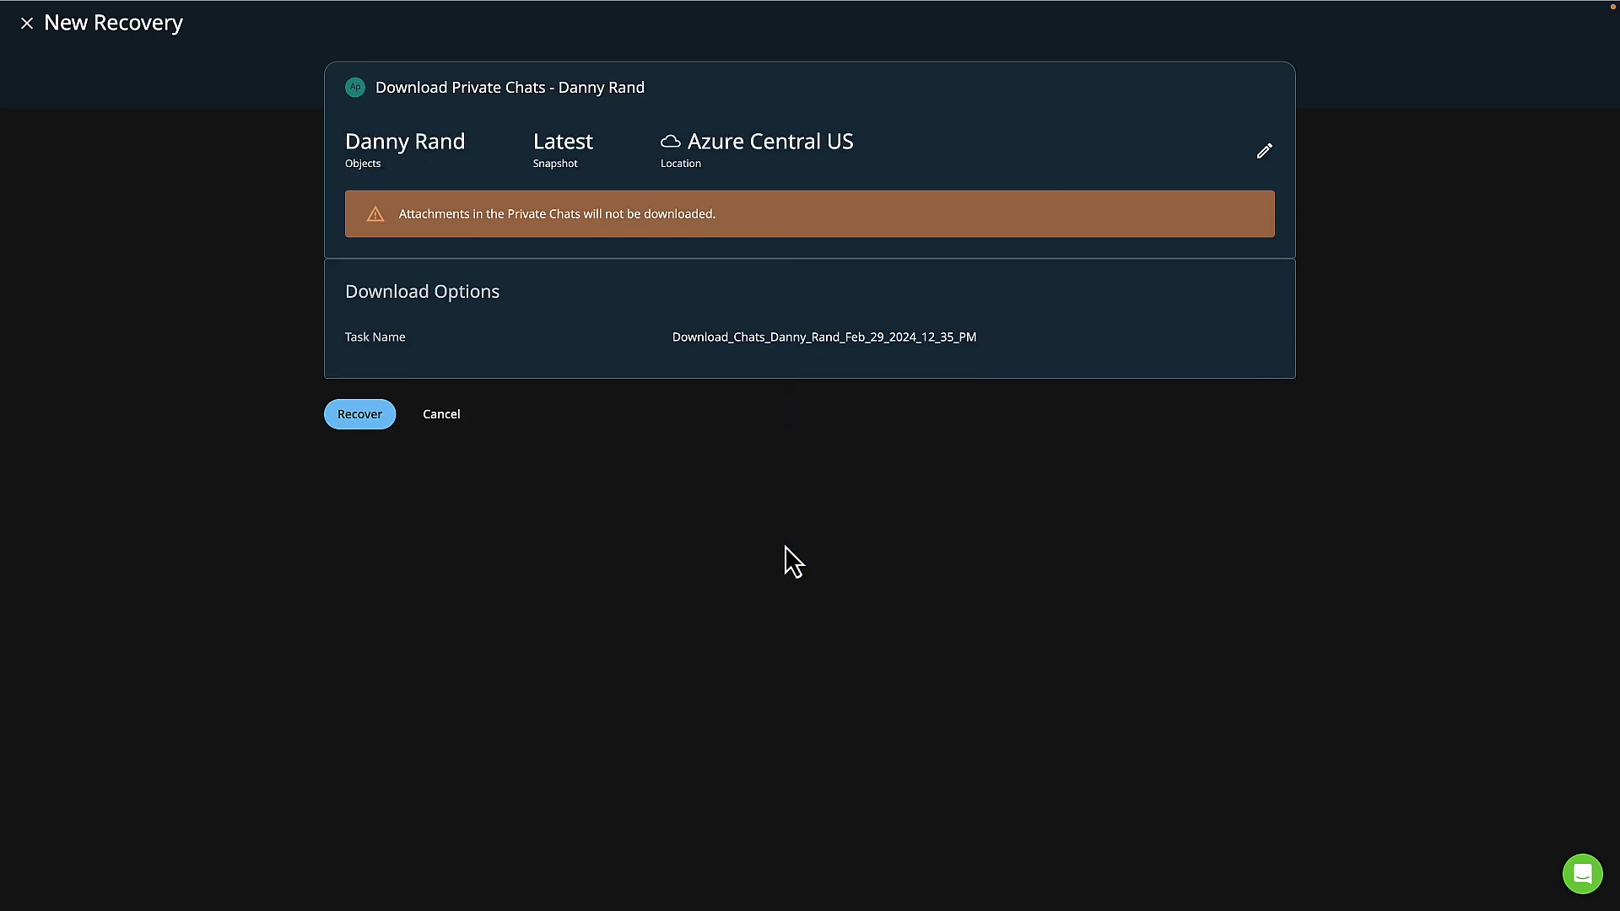
- Choose the Feb 20, 2024 9:05am snapshot as the recovery point and start the private chat download
click(1264, 152)
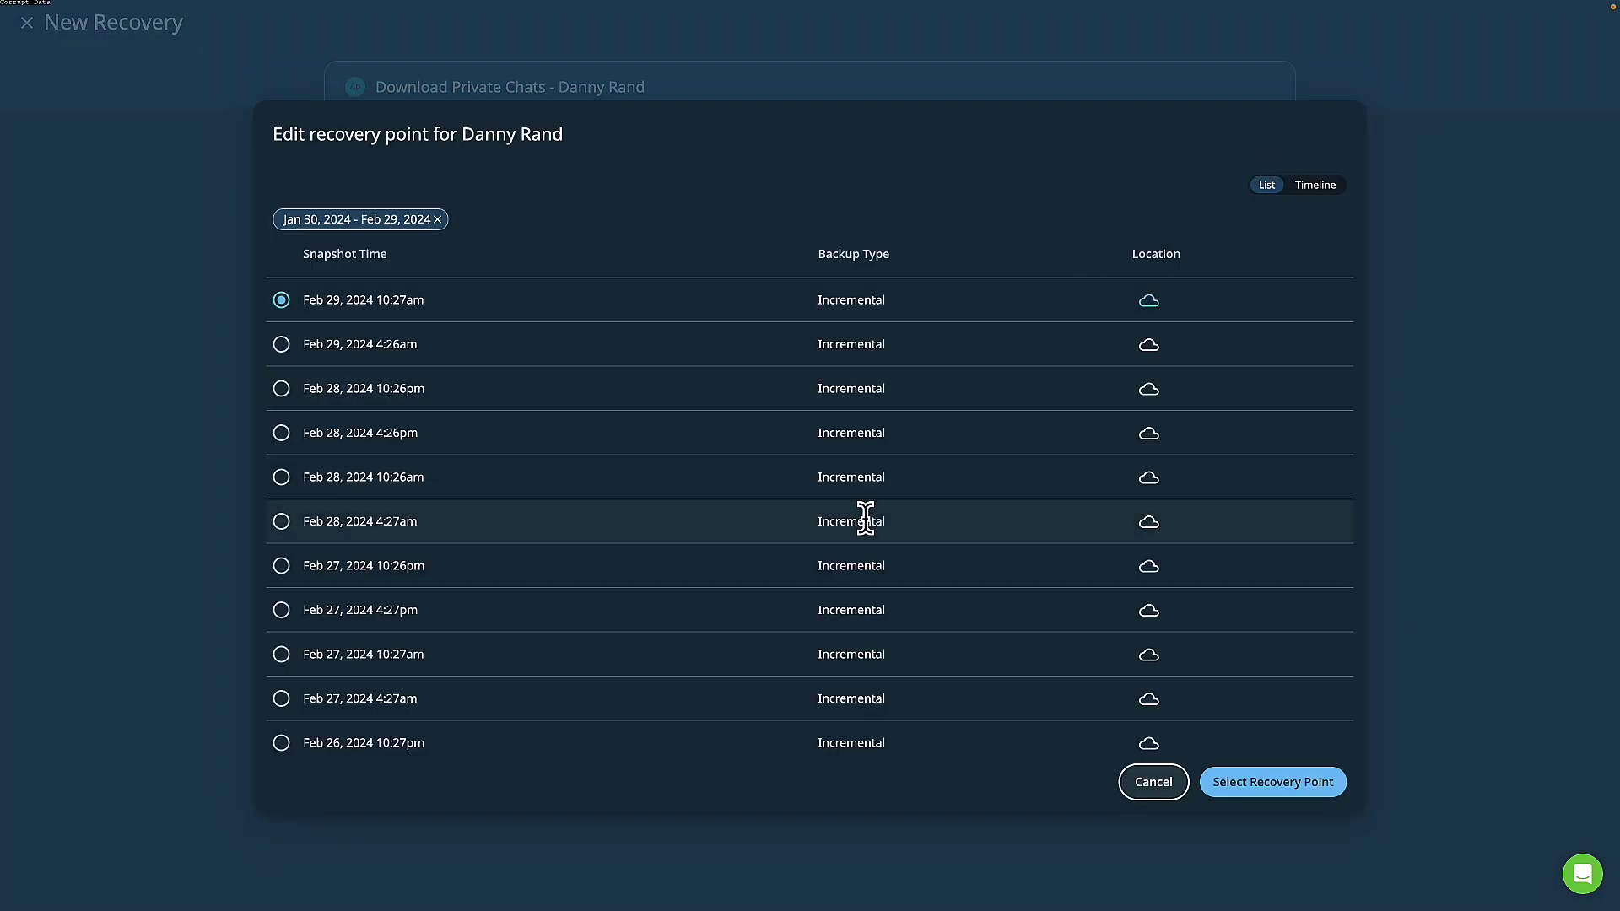
scroll(866, 518, down, 15)
click(295, 422)
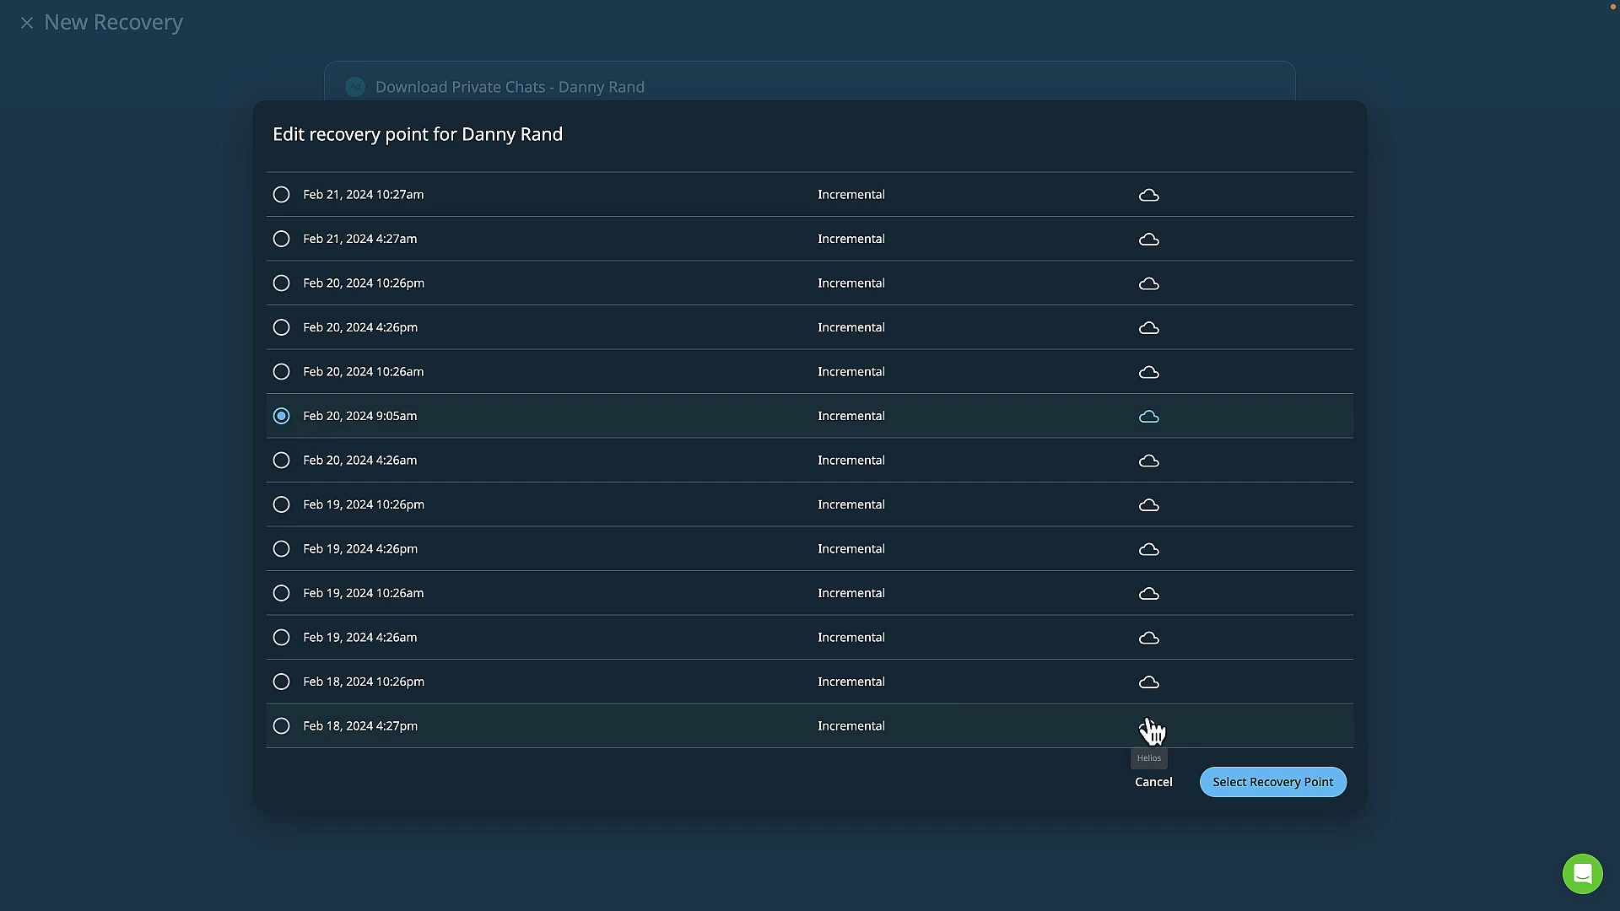
click(1225, 786)
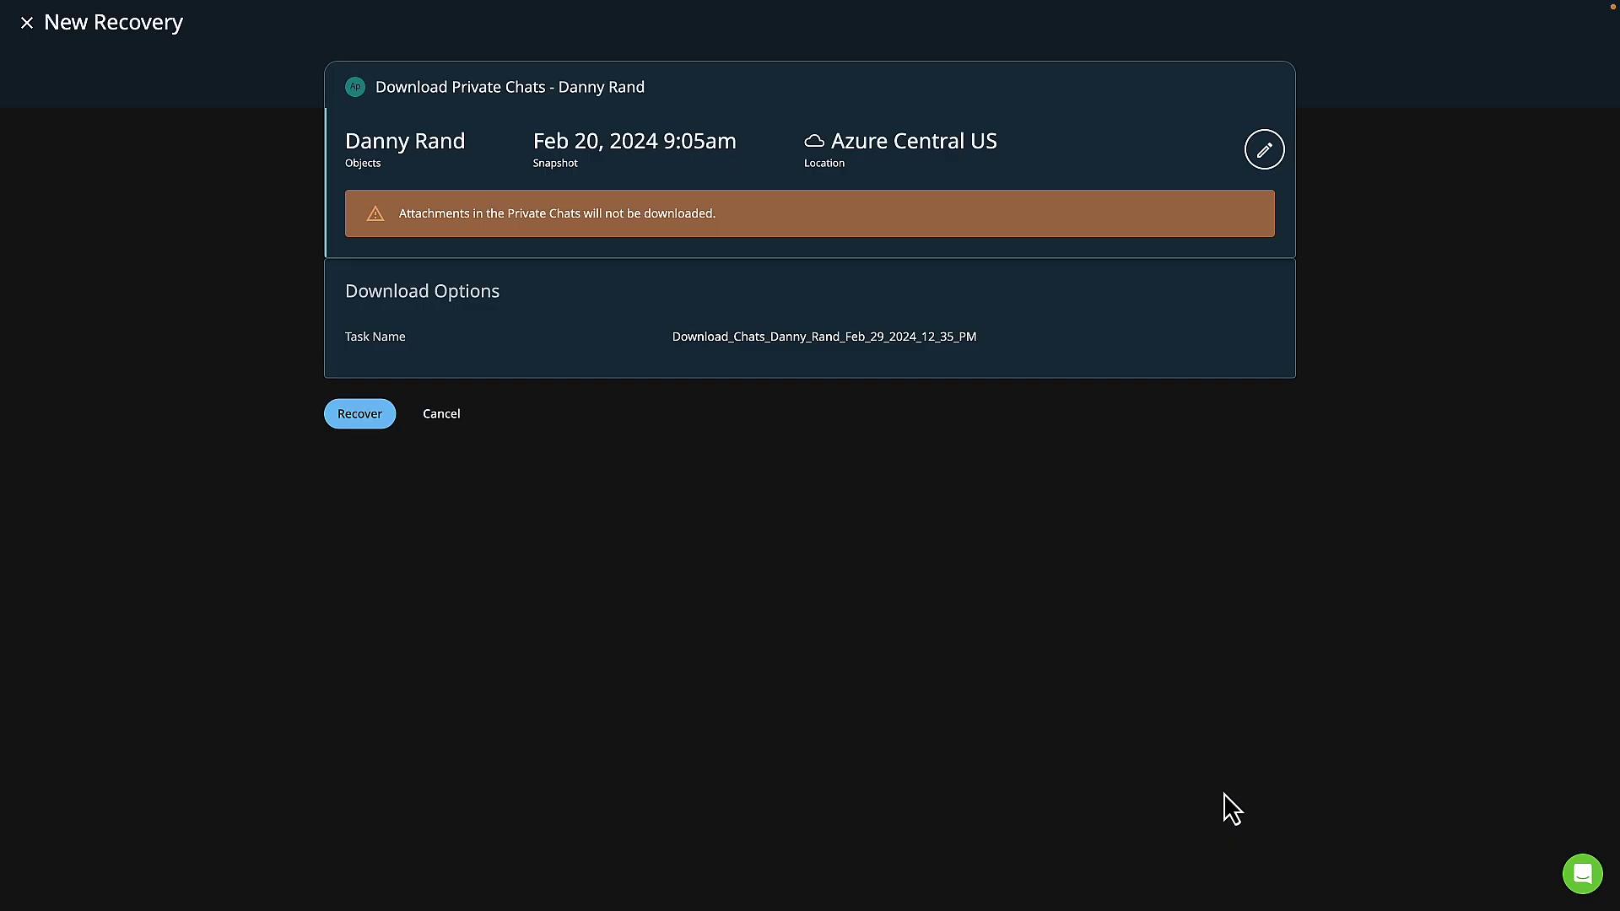
click(360, 414)
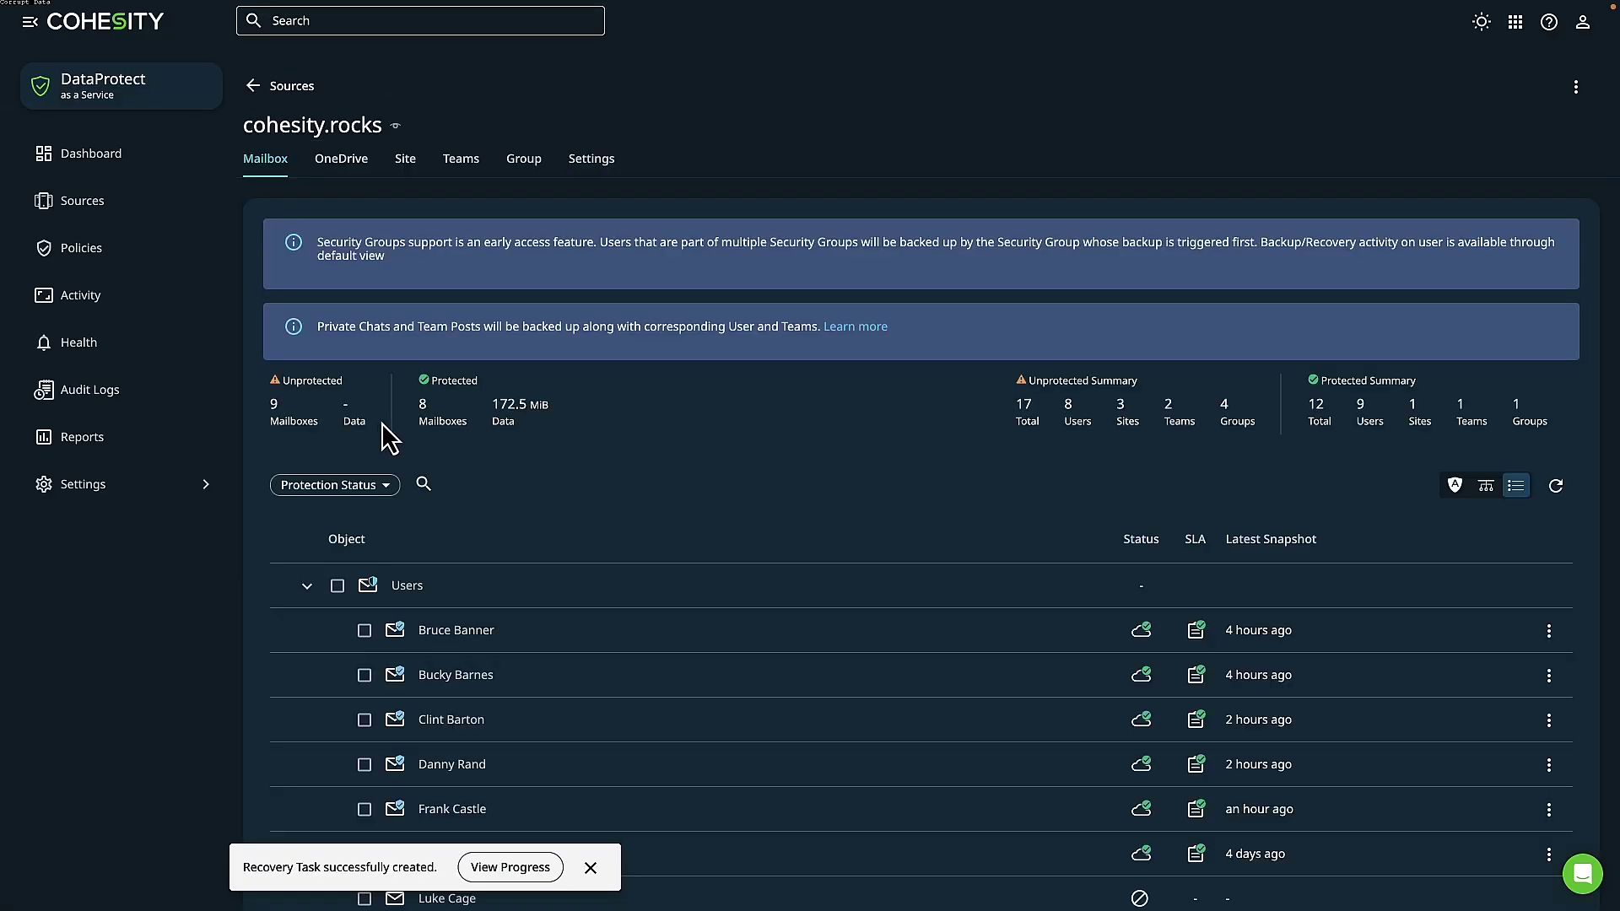
- Start a team posts download for Safety Team in the same Microsoft 365 source
click(474, 162)
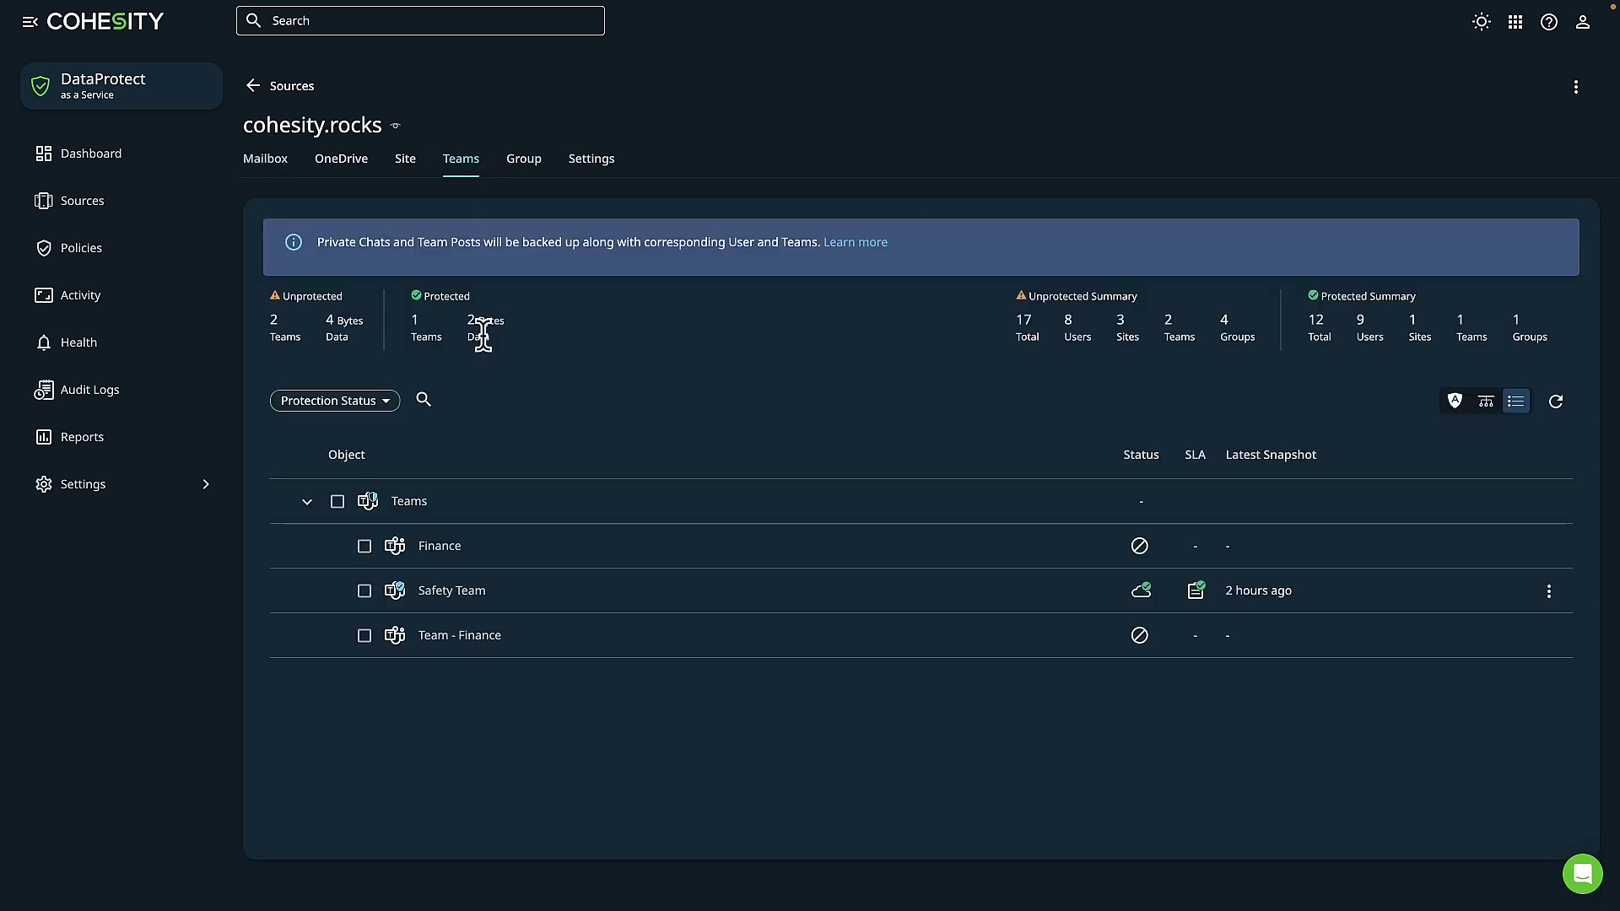
click(364, 591)
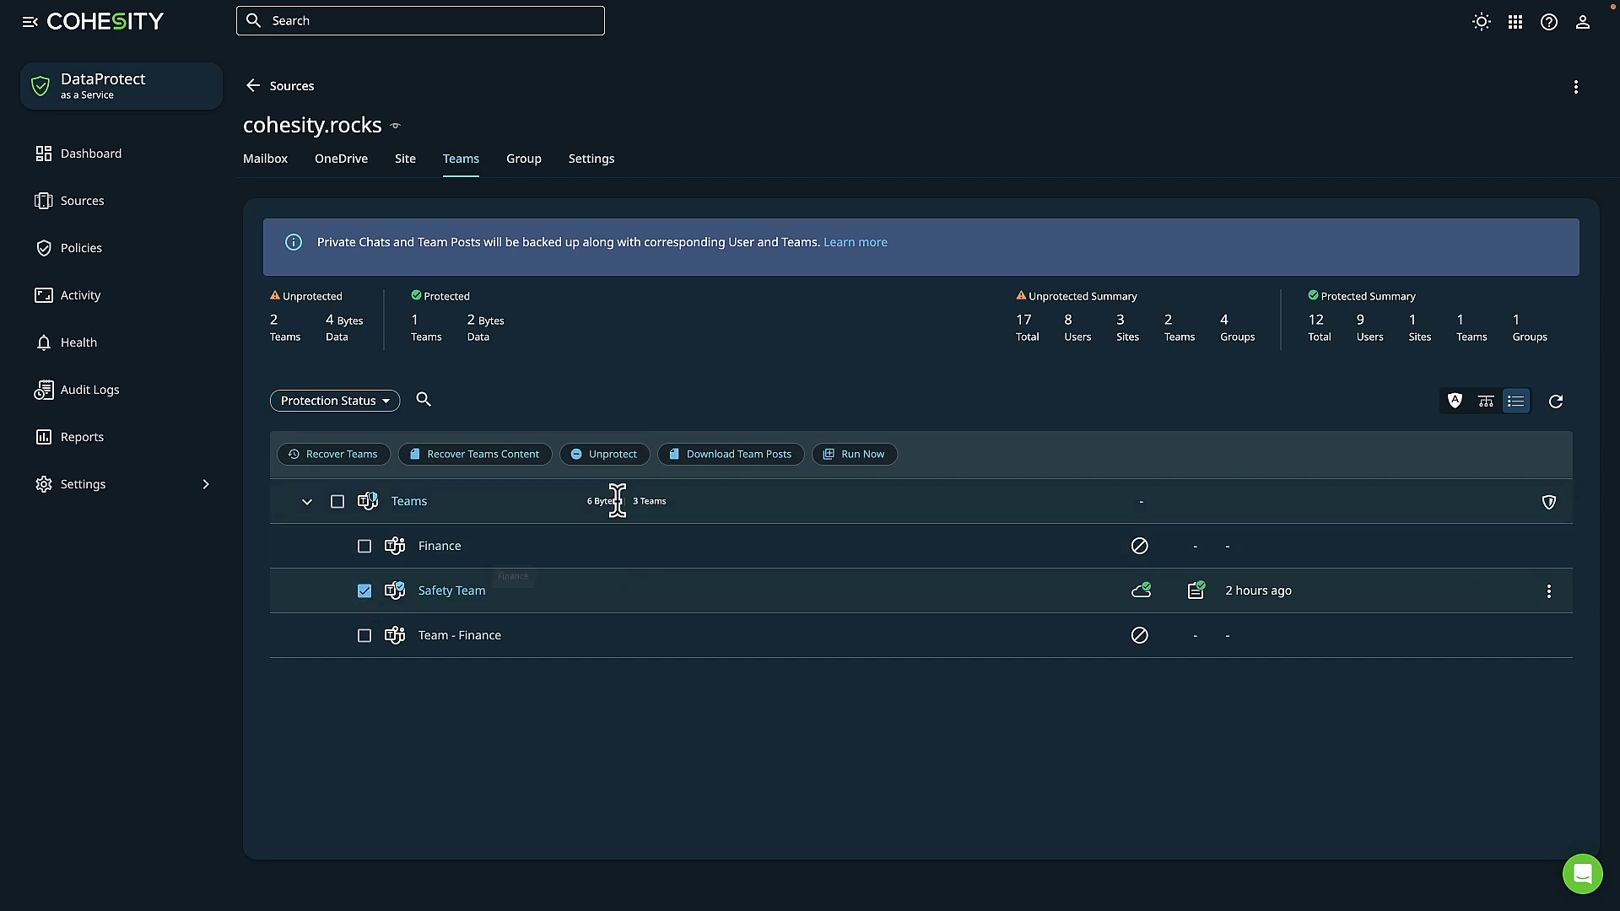
click(723, 460)
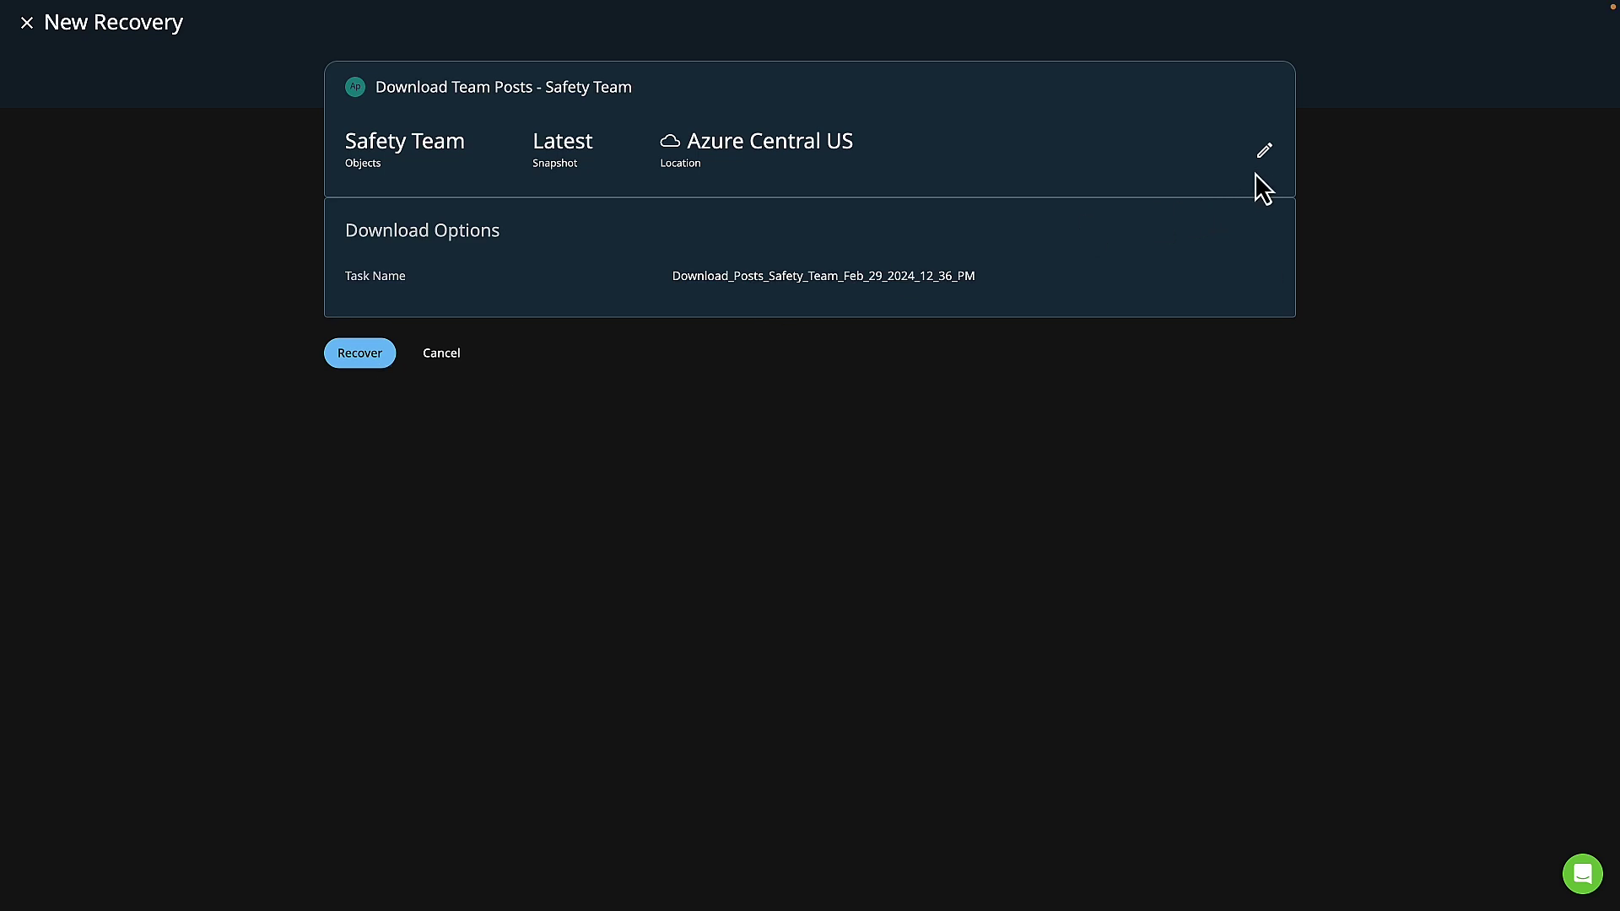
- Choose the Feb 20, 2024 9:05am snapshot for Safety Team and submit the team posts download
click(1264, 150)
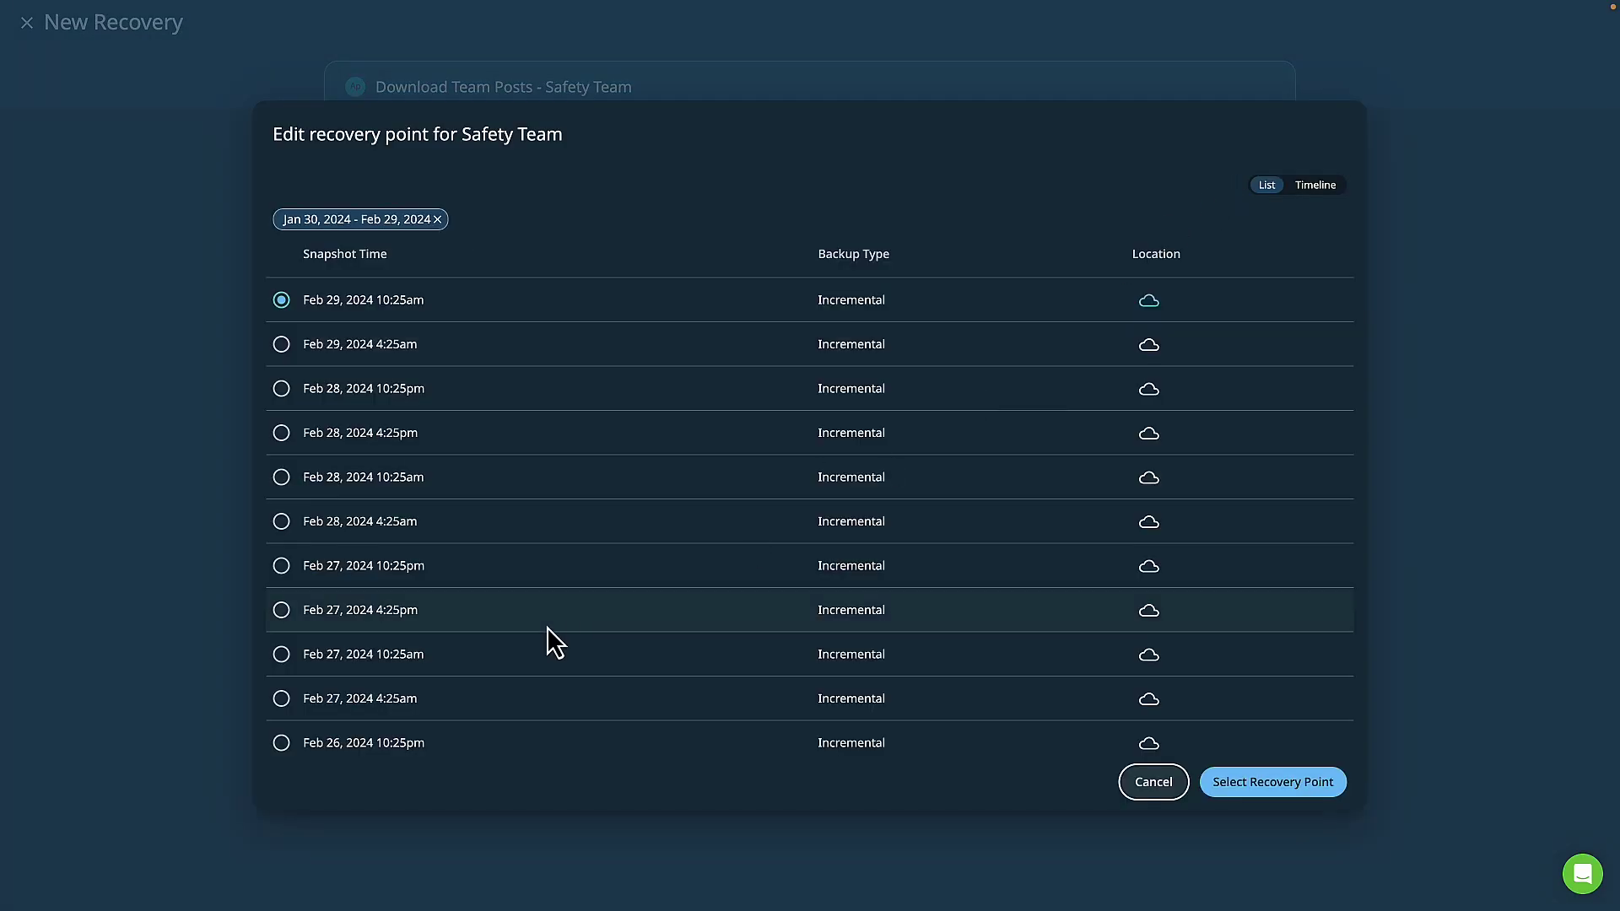
scroll(965, 732, down, 10)
click(970, 743)
click(1247, 784)
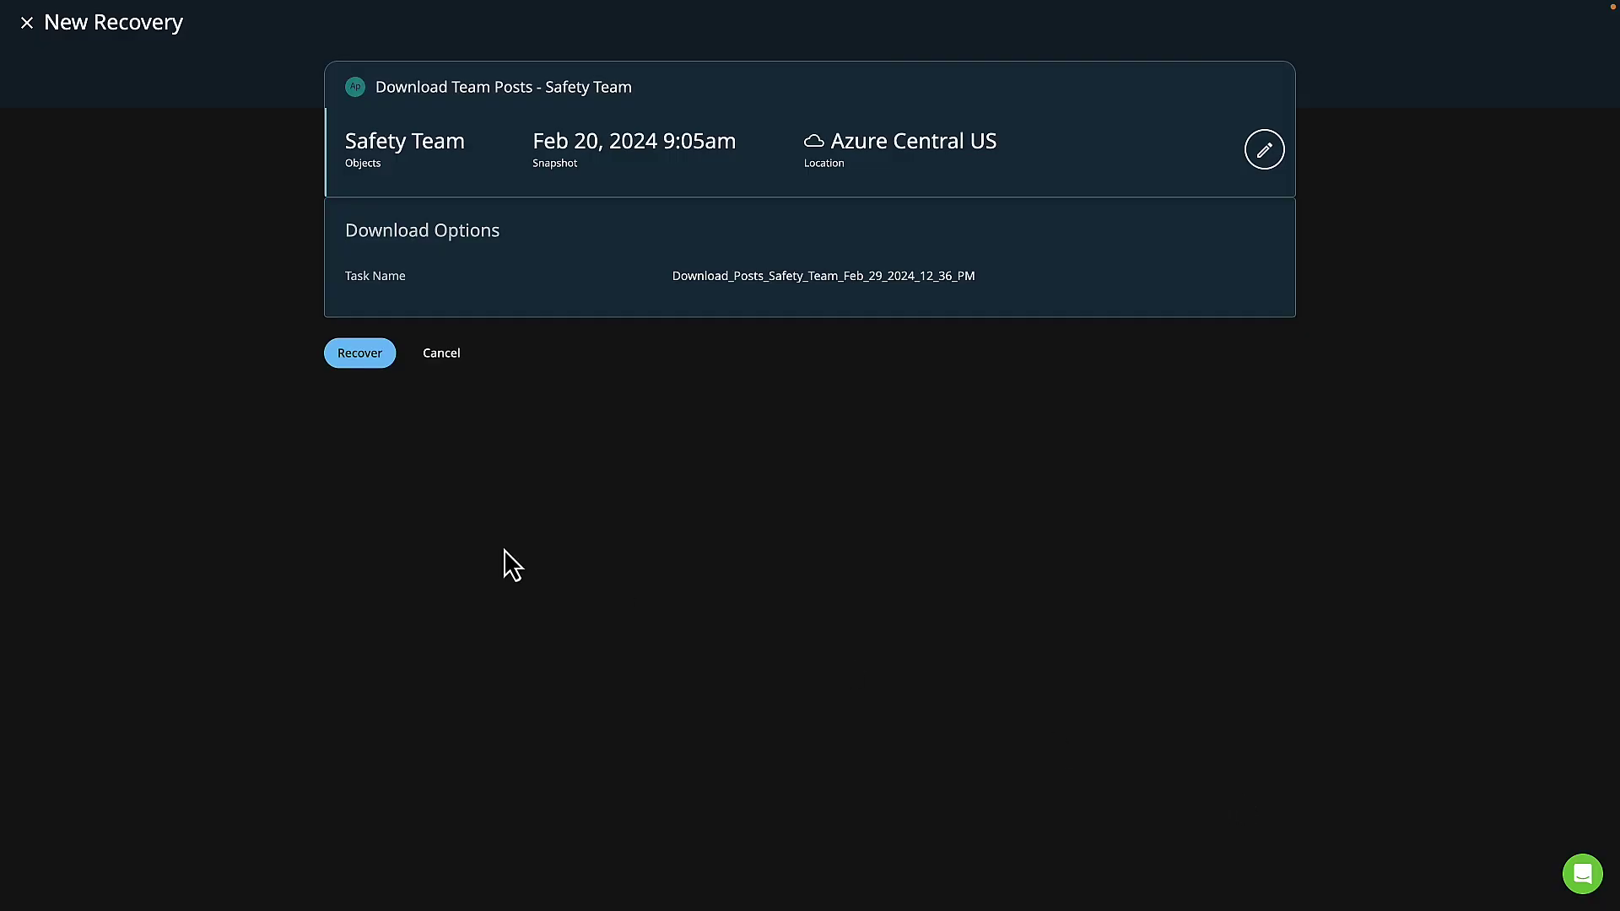
click(382, 362)
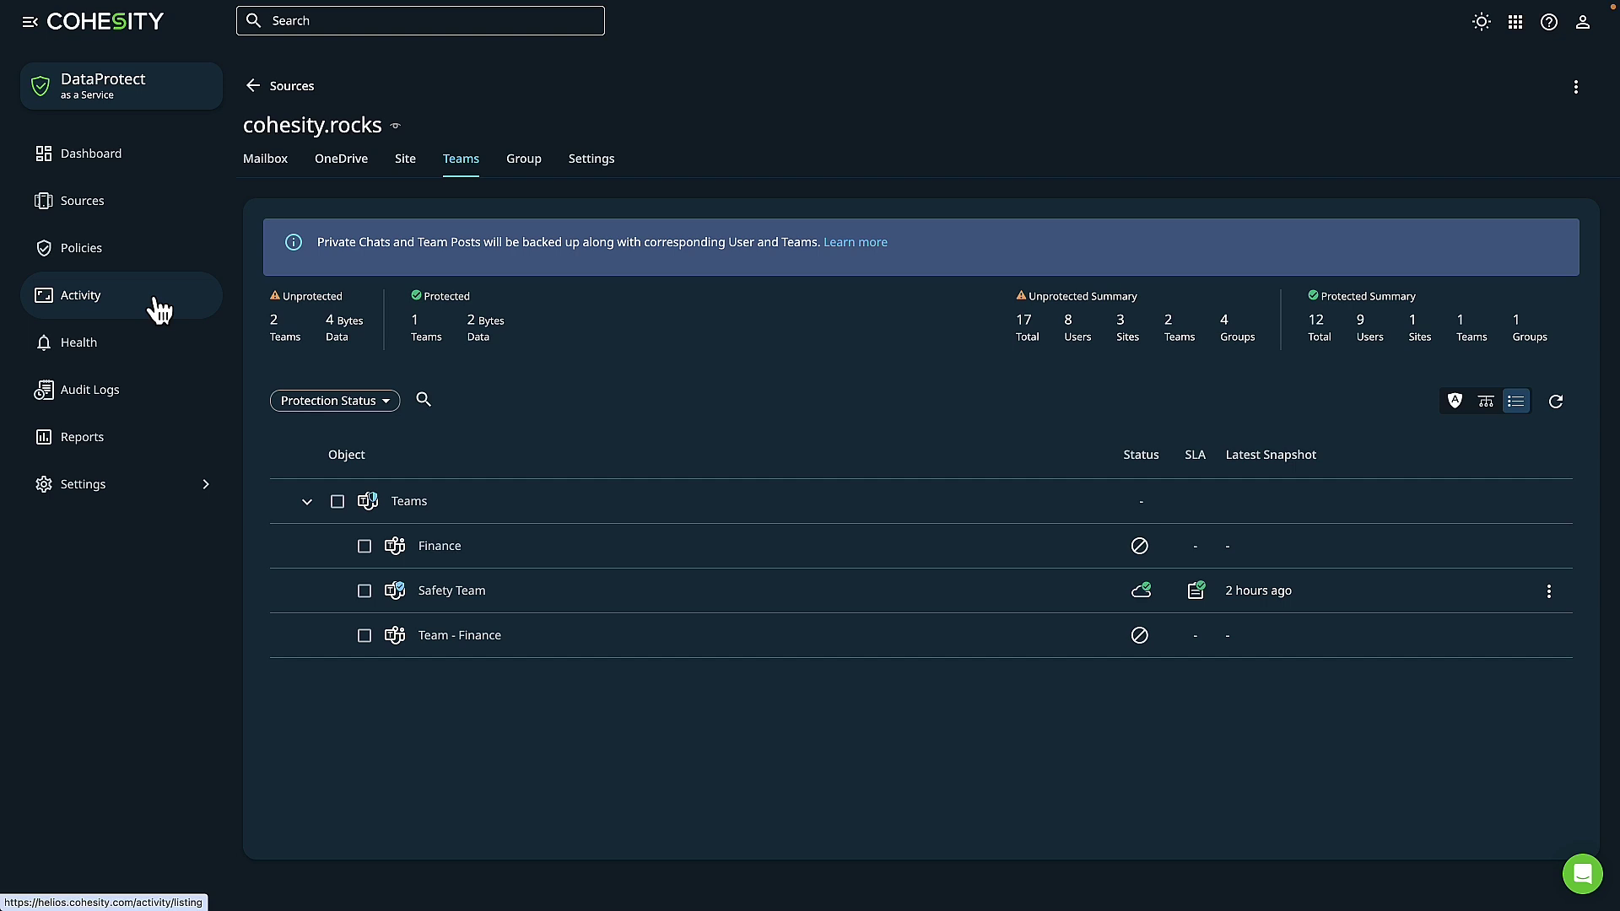
- Examine the status of the submitted chat and team posts recovery tasks in the activity list
click(158, 309)
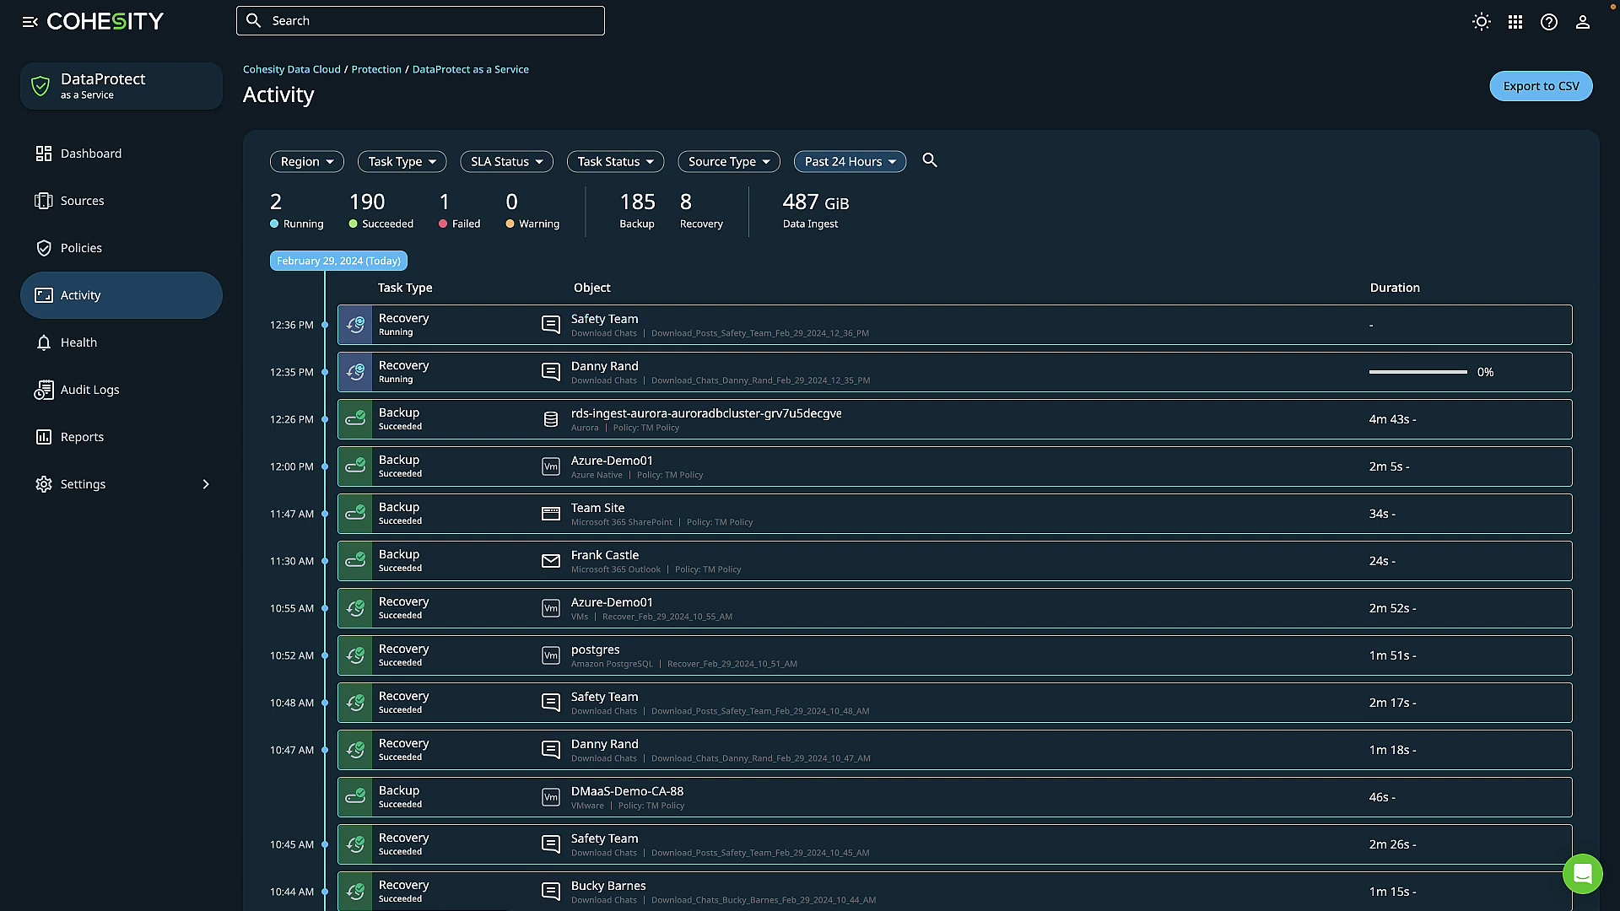
drag(1619, 126, 1001, 169)
- Start a new recovery of the protected postgres database from the AWS source's RDS objects
click(152, 221)
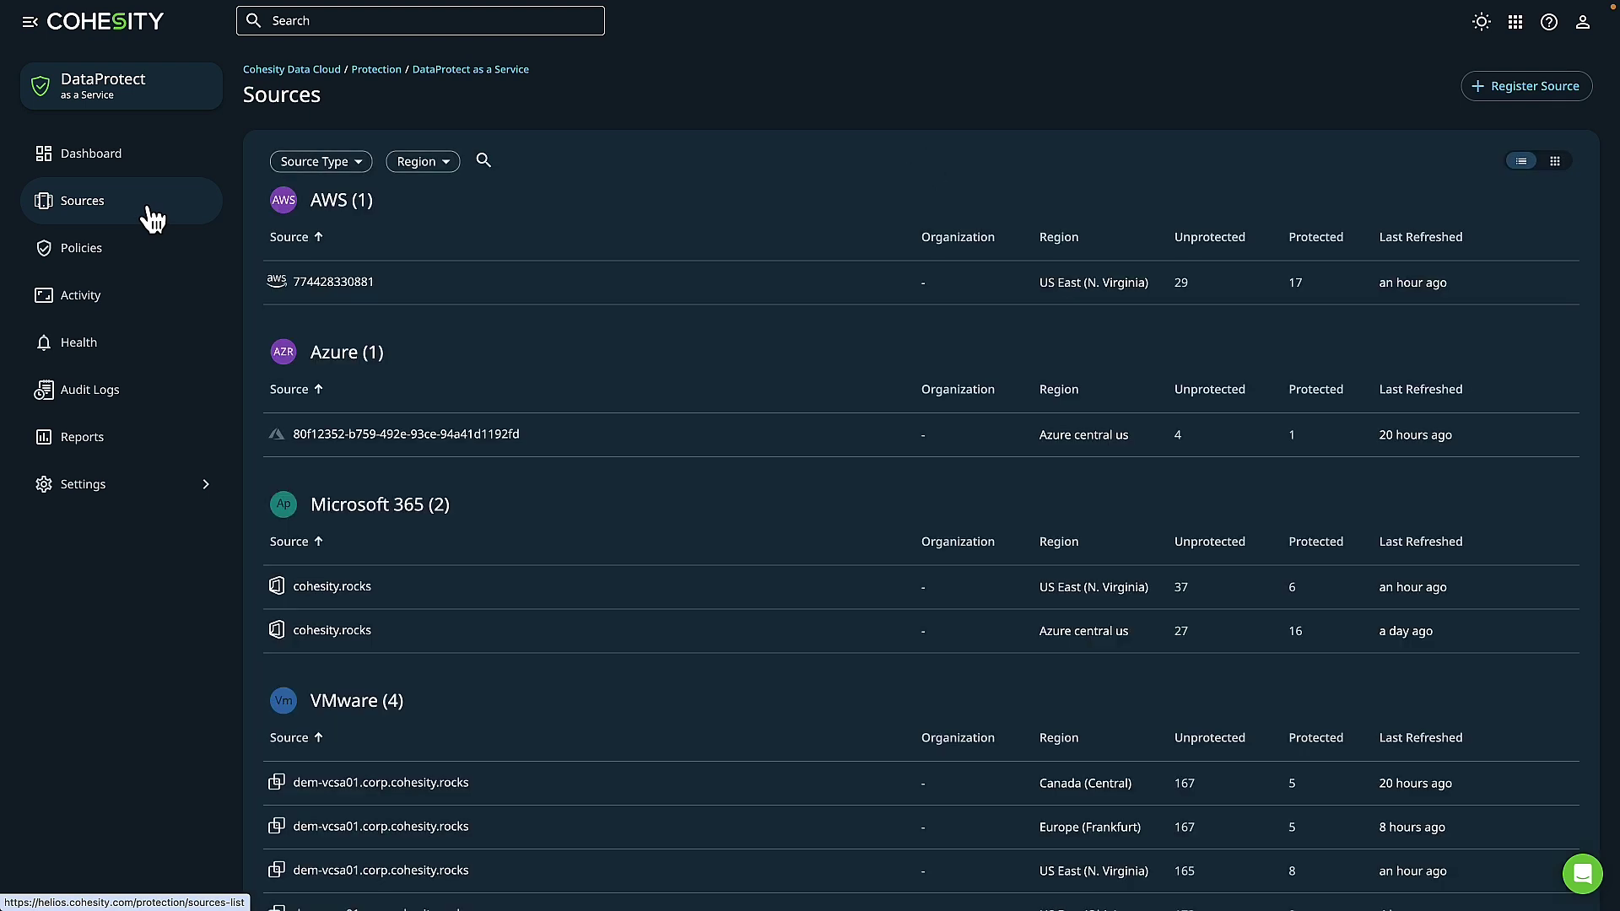
click(366, 282)
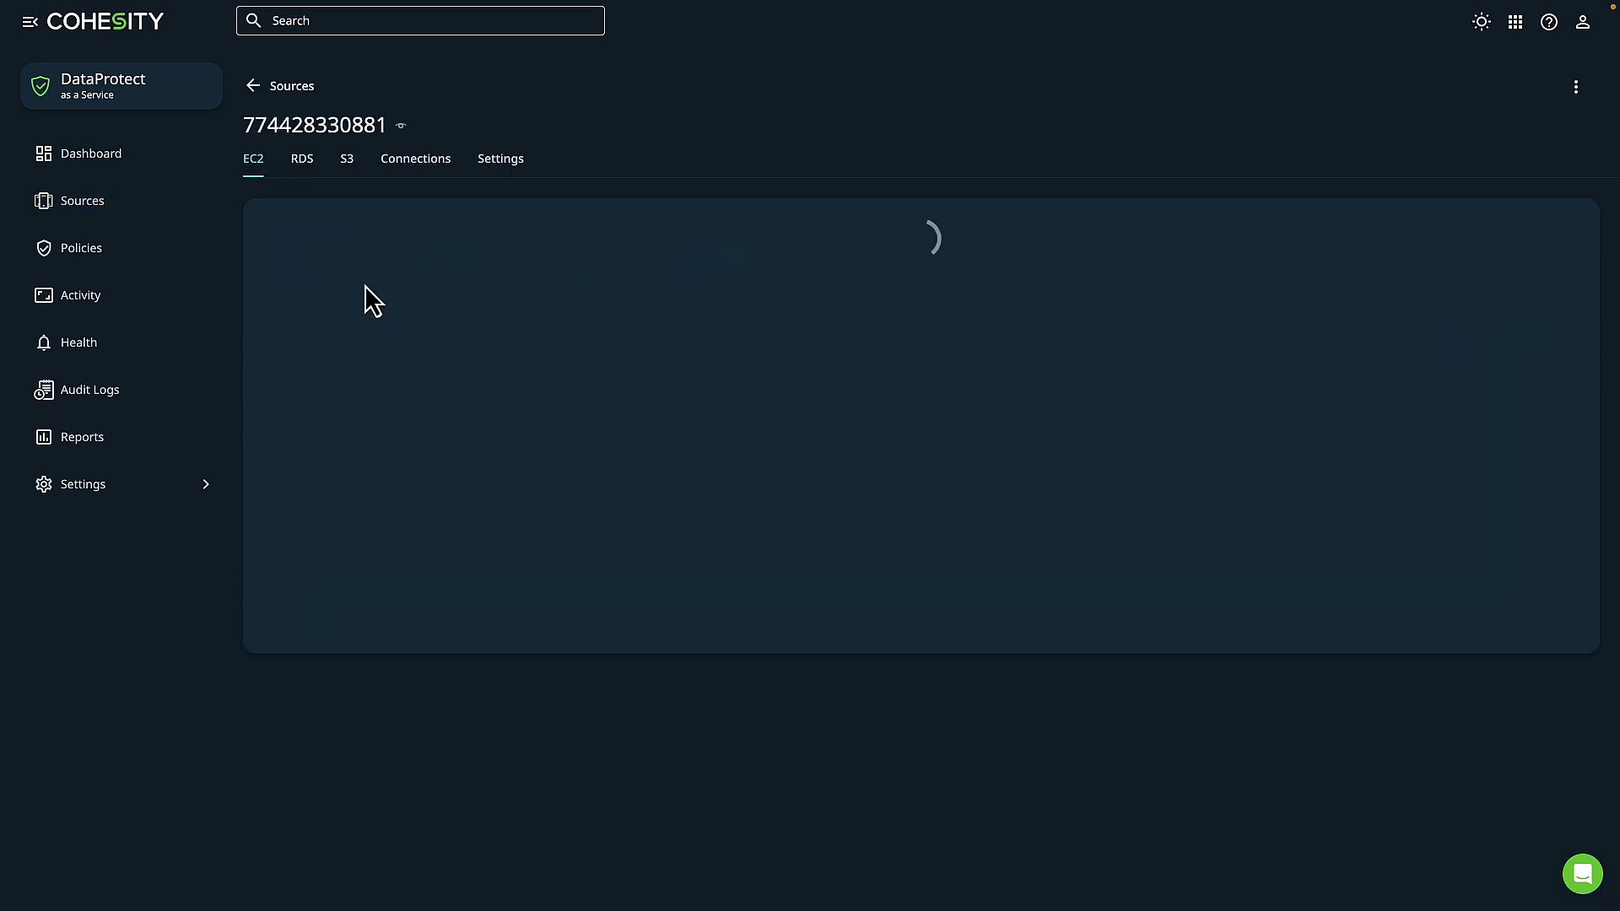
click(315, 165)
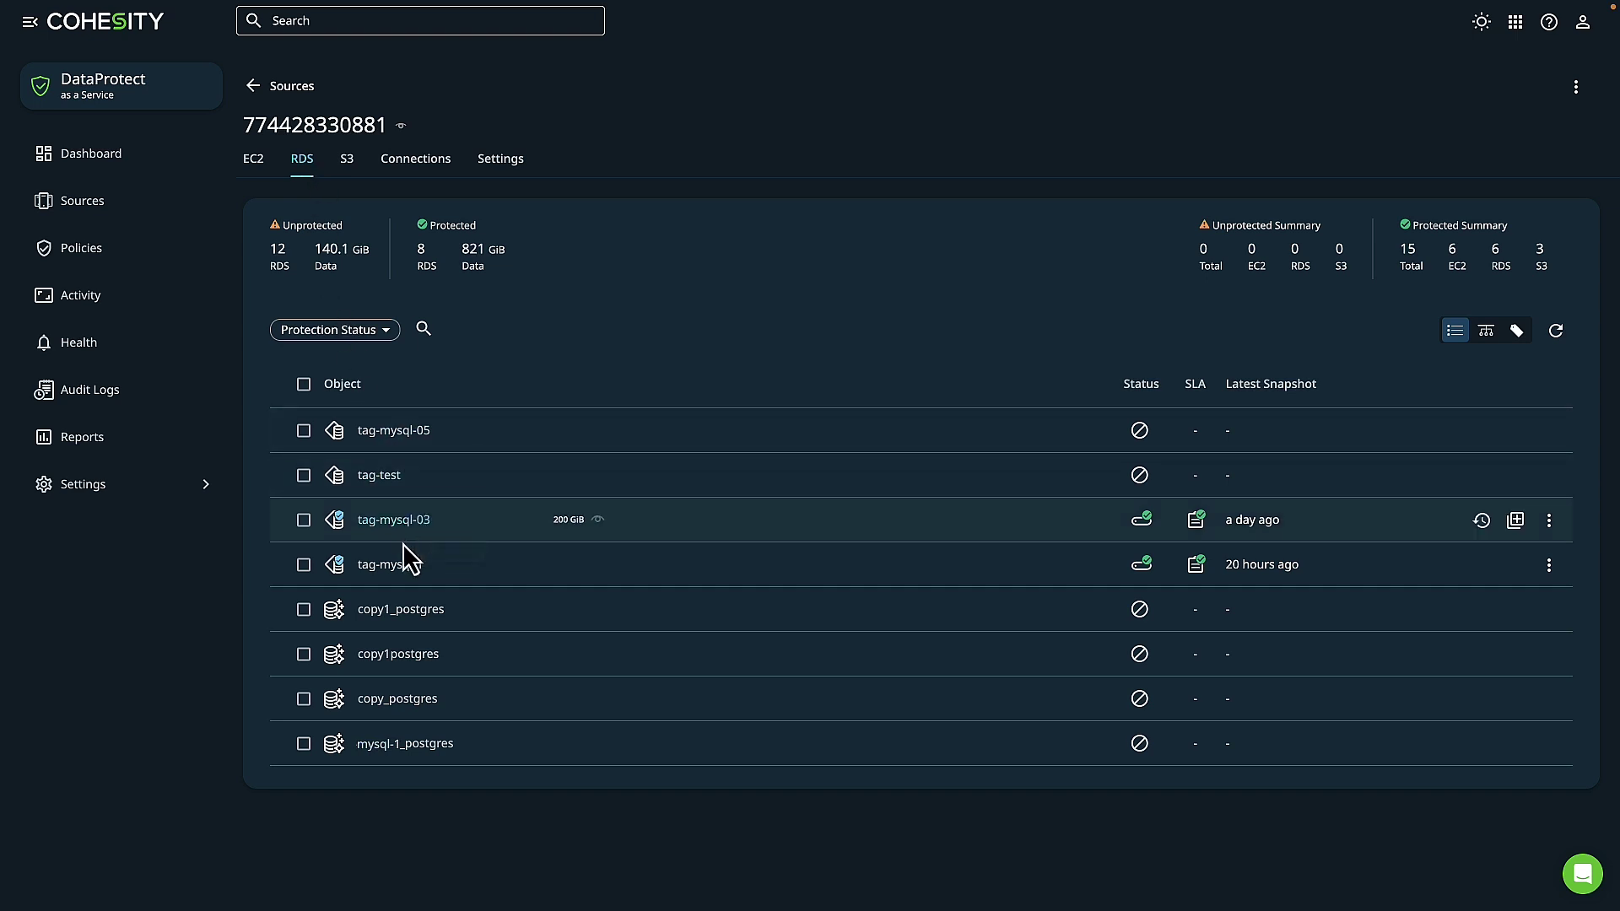
scroll(402, 544, down, 4)
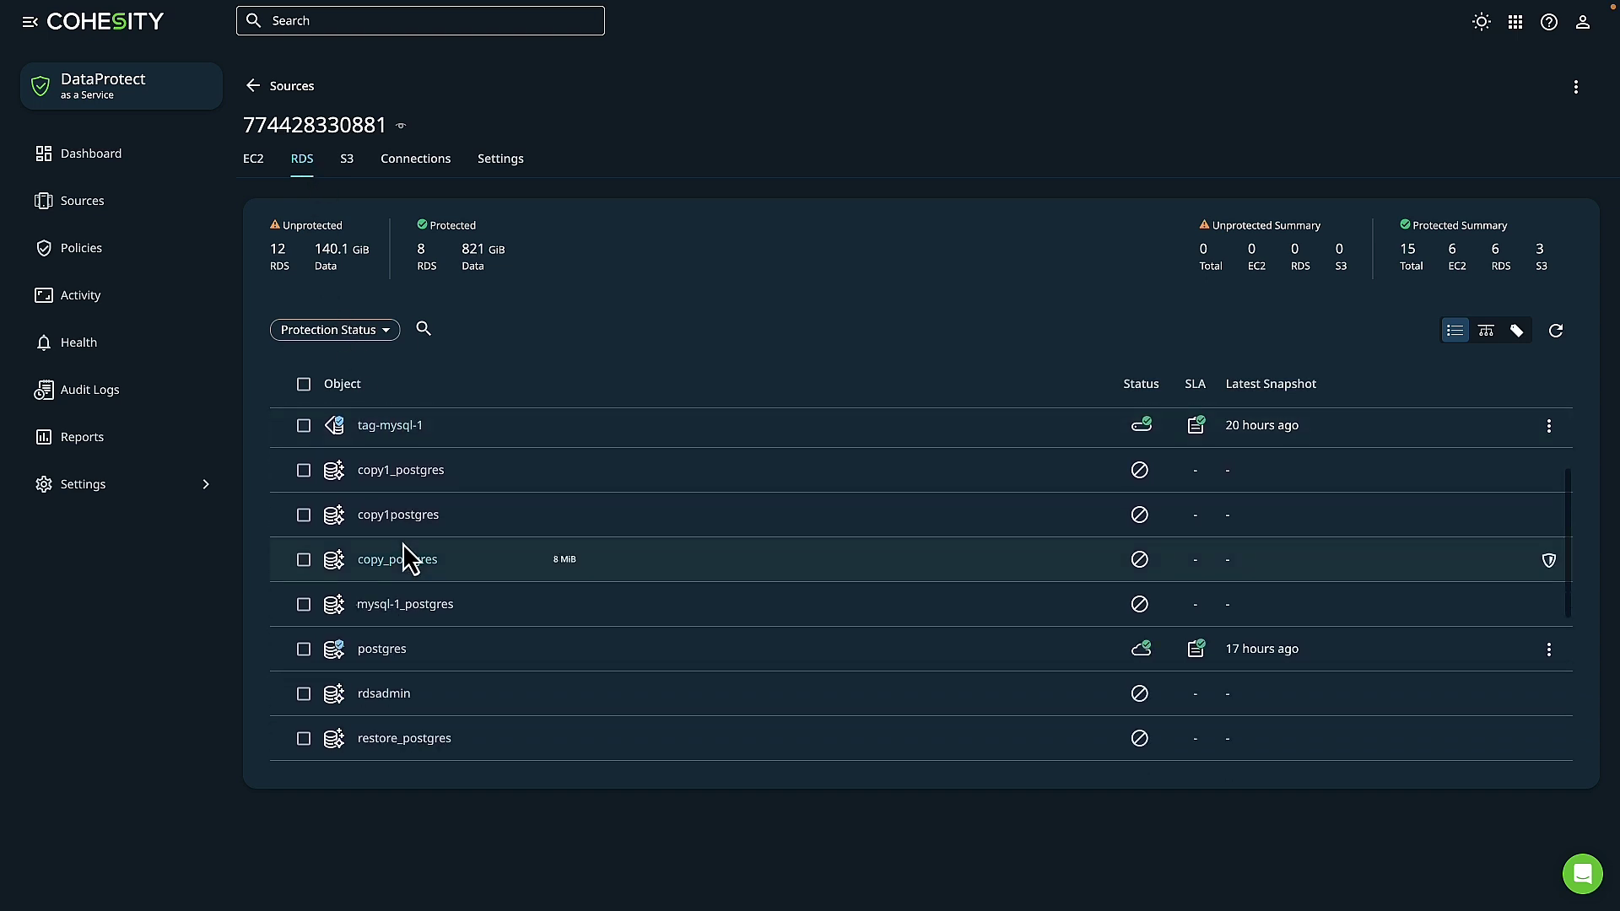
scroll(402, 545, down, 1)
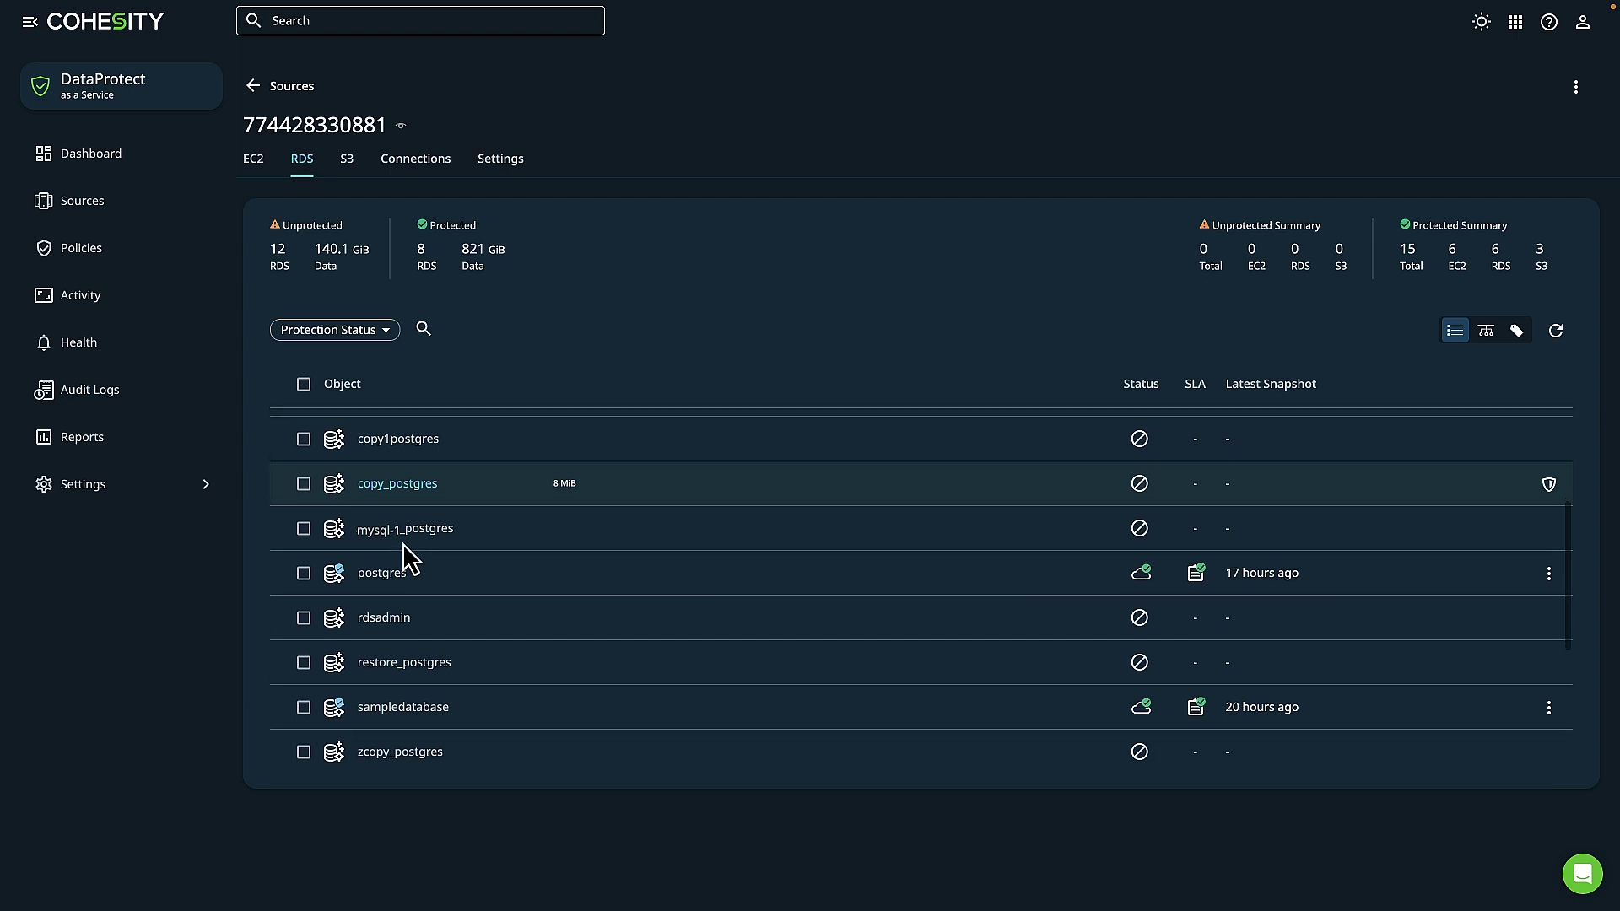
scroll(402, 545, up, 1)
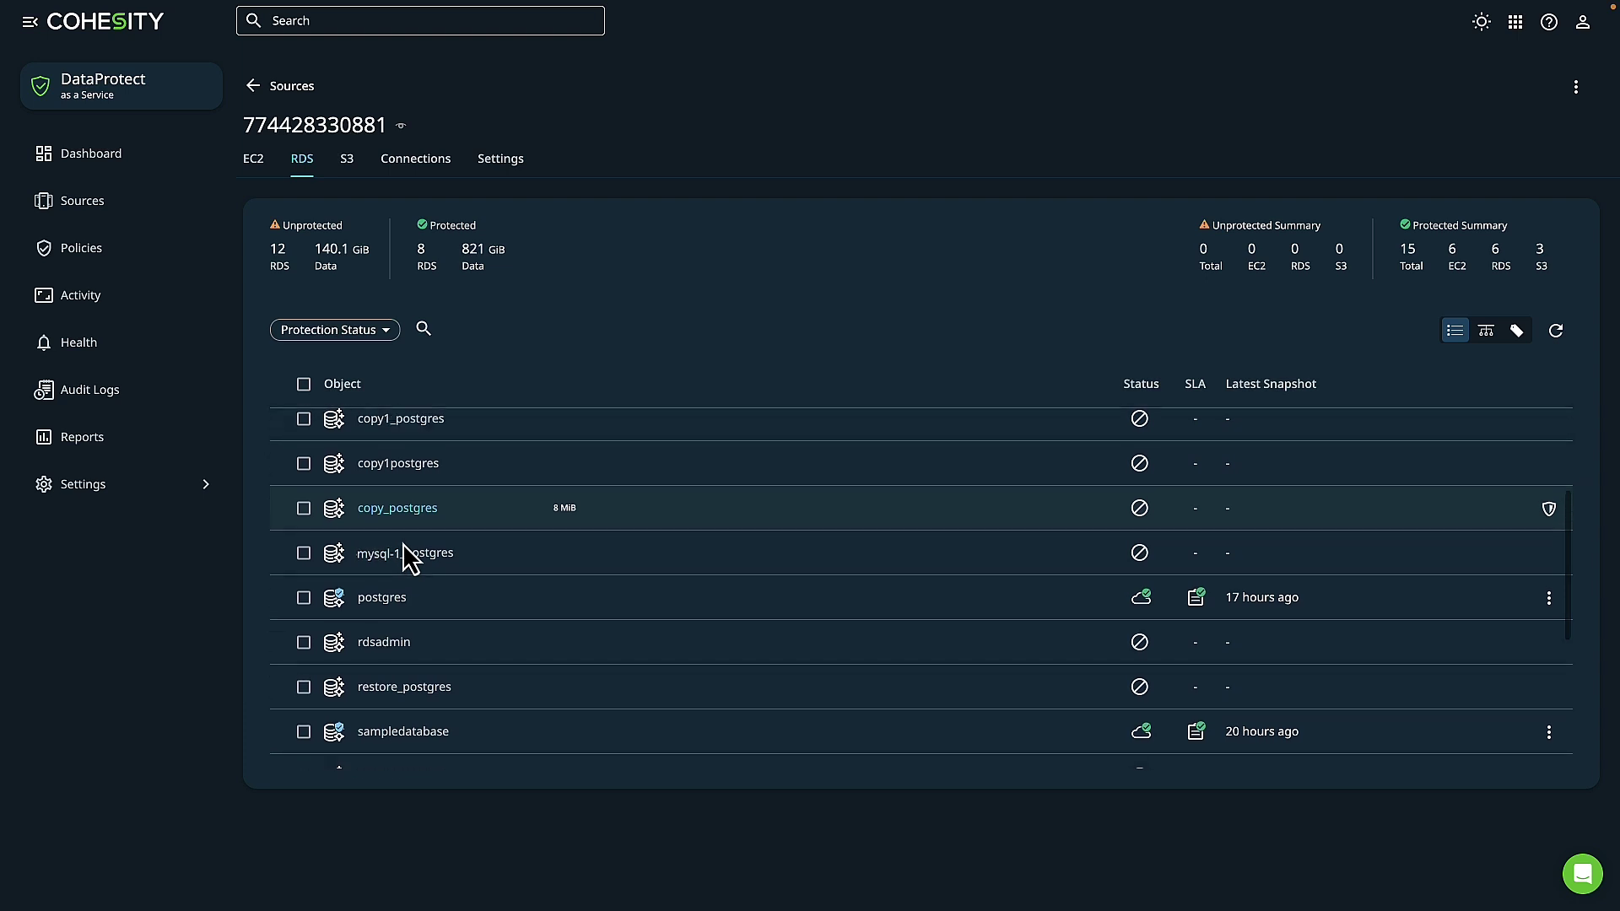
click(306, 609)
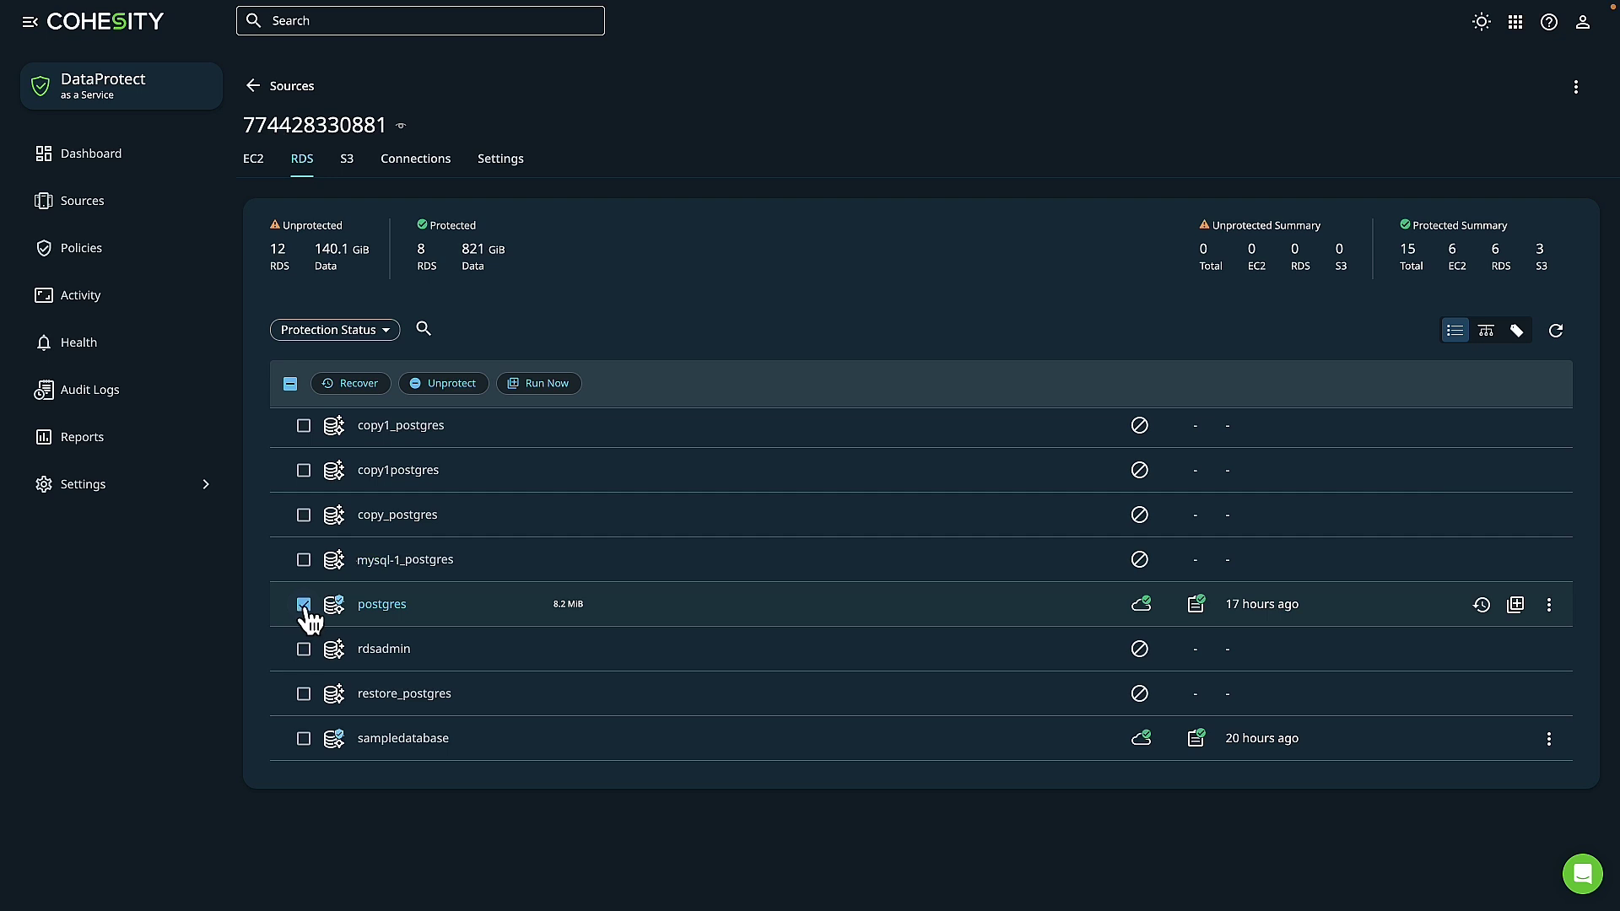
click(373, 386)
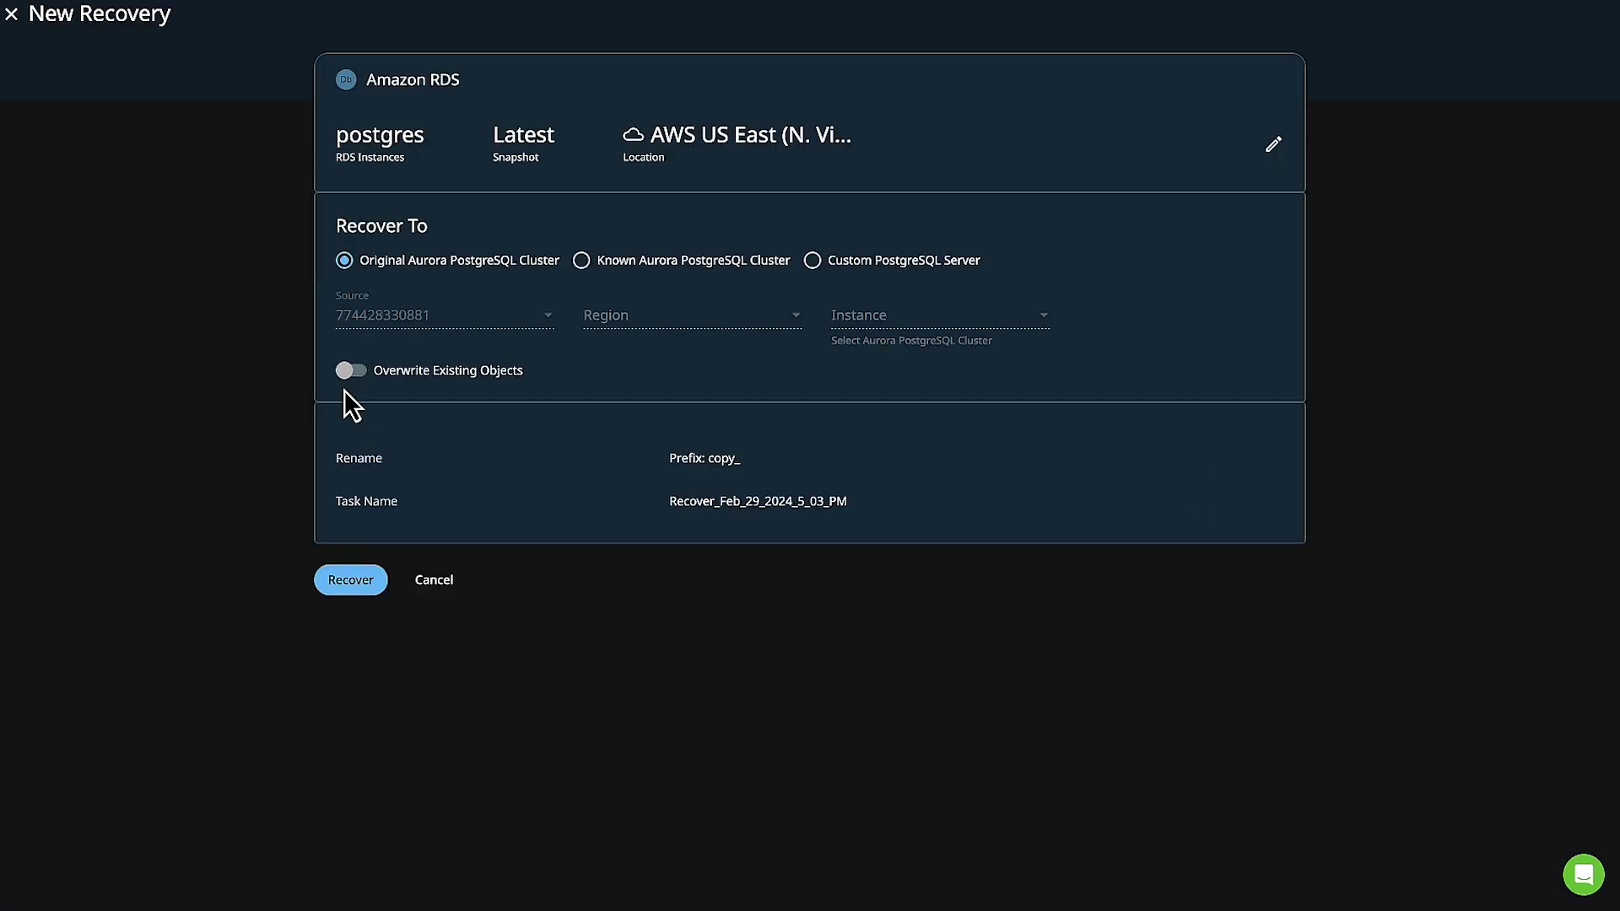
- Set the recovered database's rename prefix to restore1_ and submit the postgres recovery to its original cluster
click(741, 474)
drag(706, 476, 662, 481)
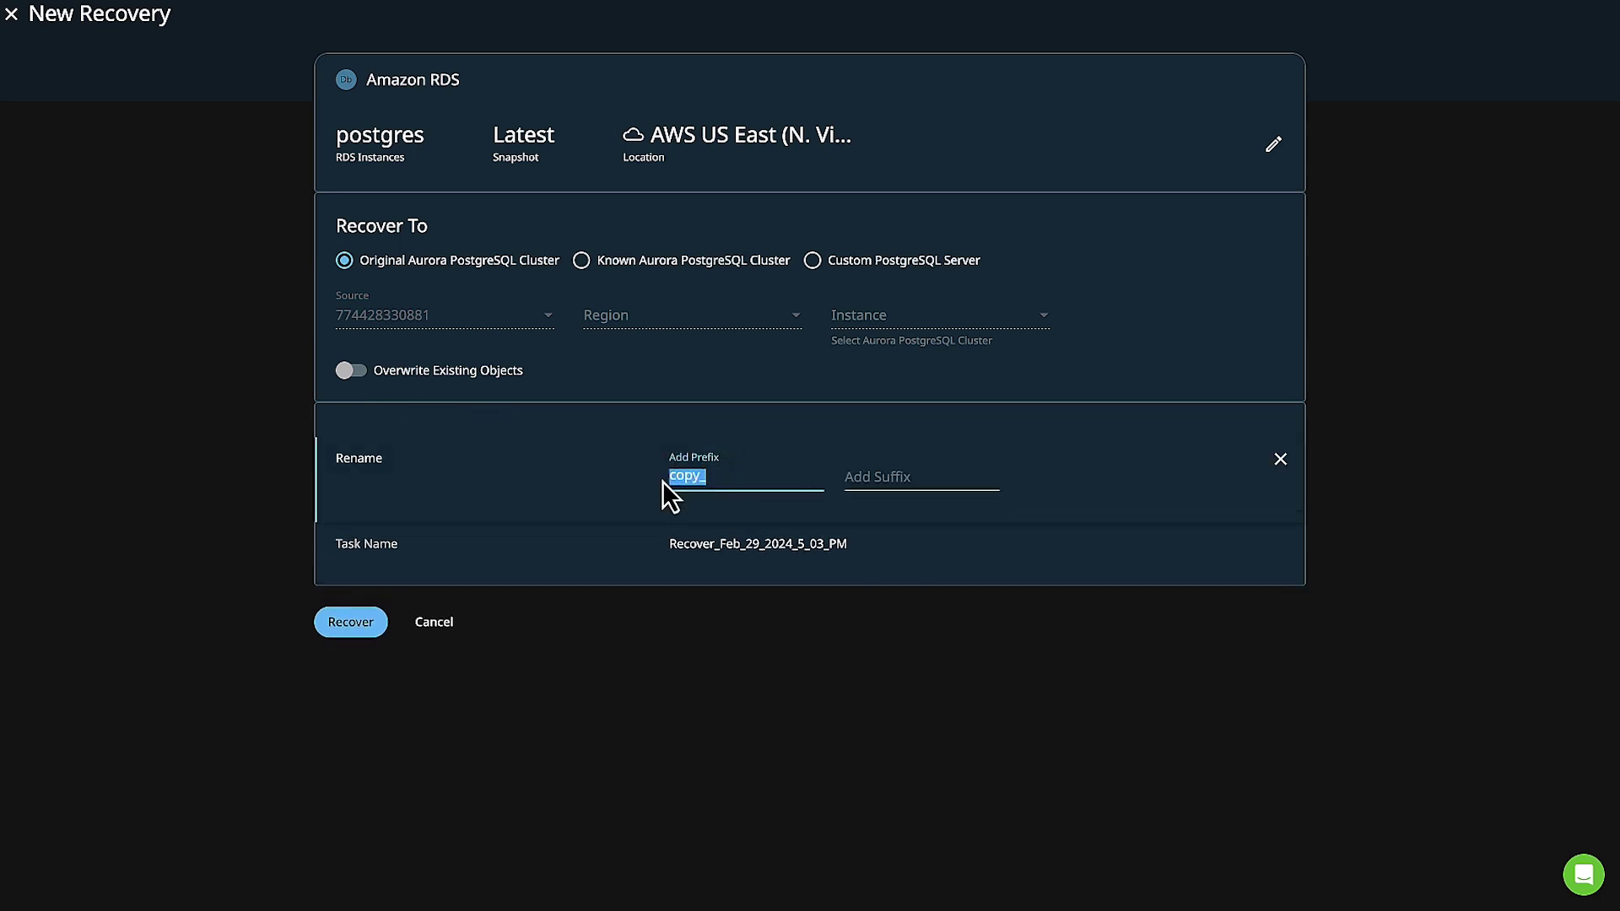
text(restore1_)
click(379, 632)
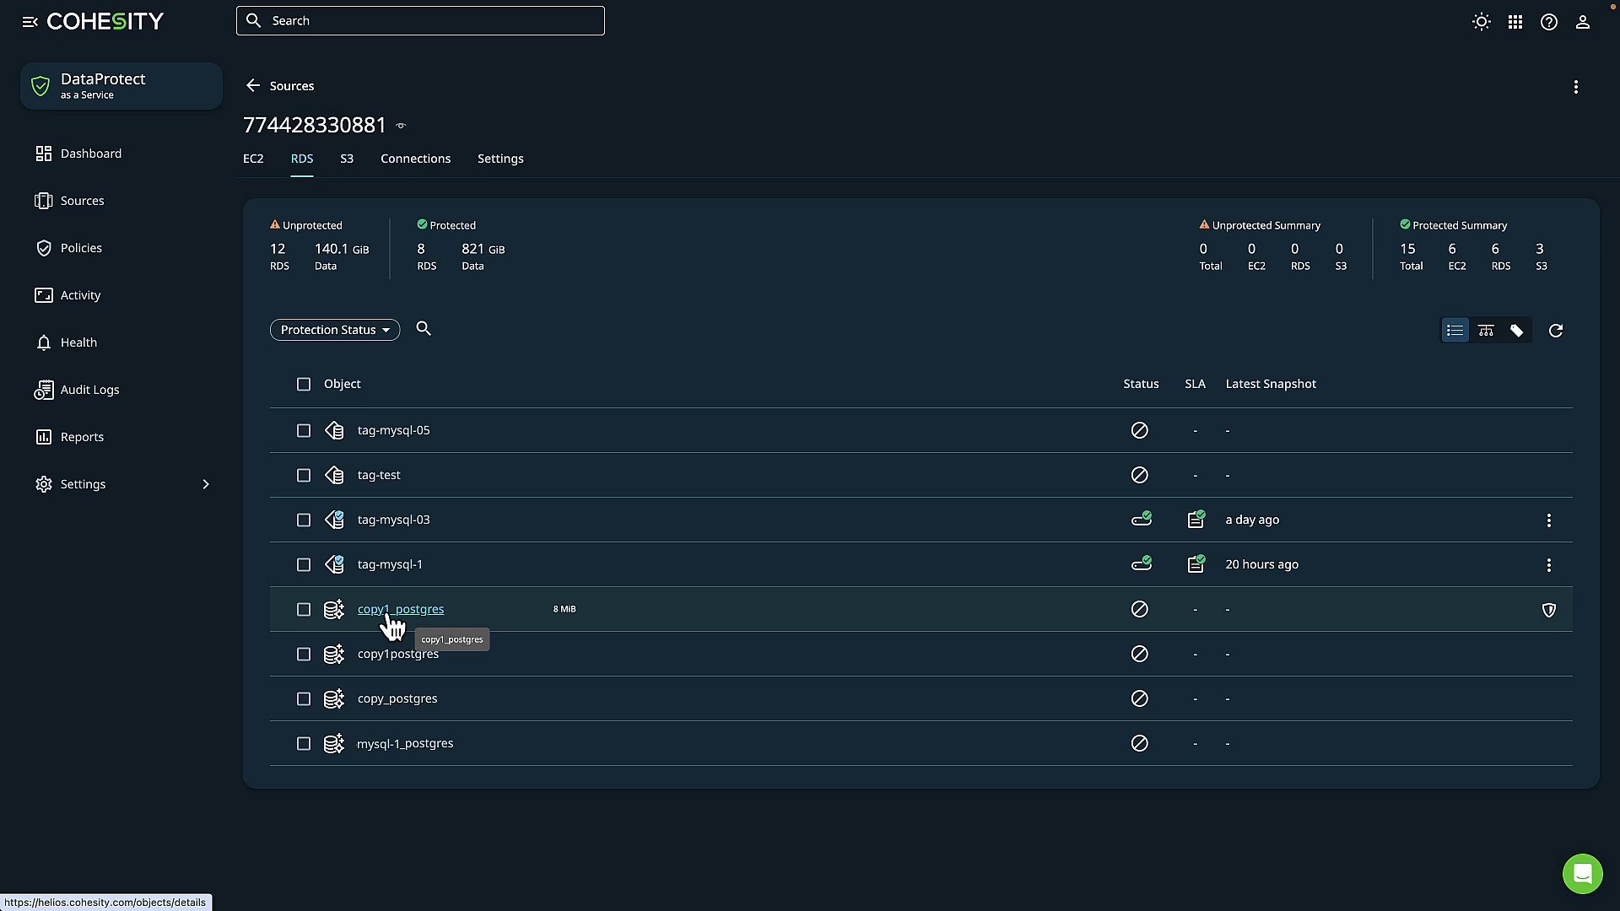
- Start a new recovery of the Azure-Demo01 virtual machine from the Azure source
click(196, 211)
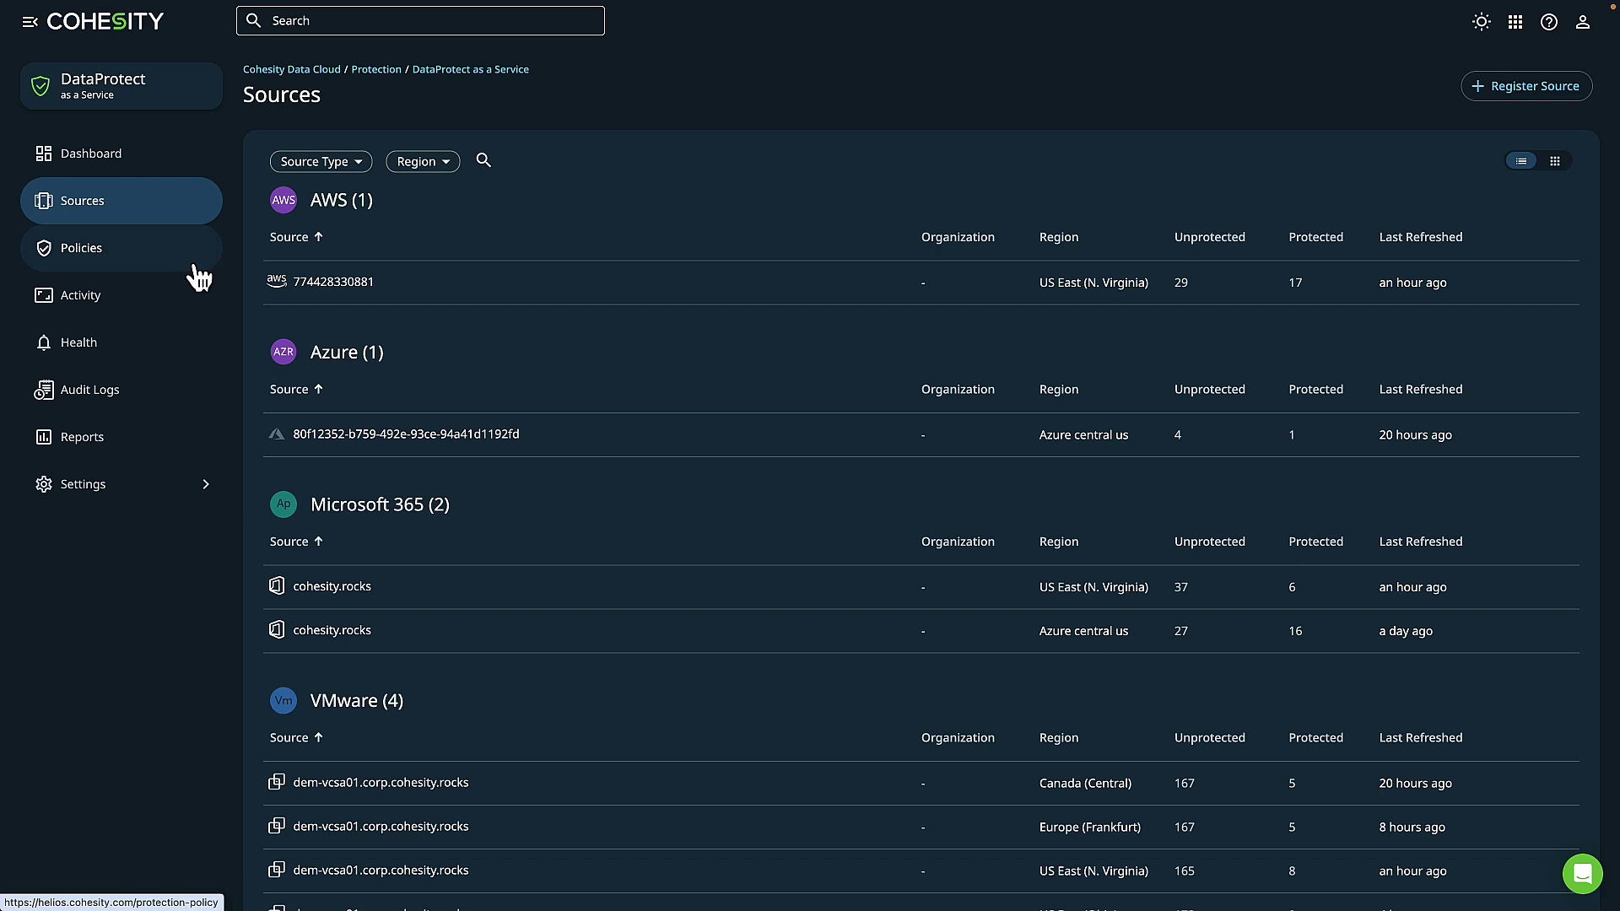
click(516, 437)
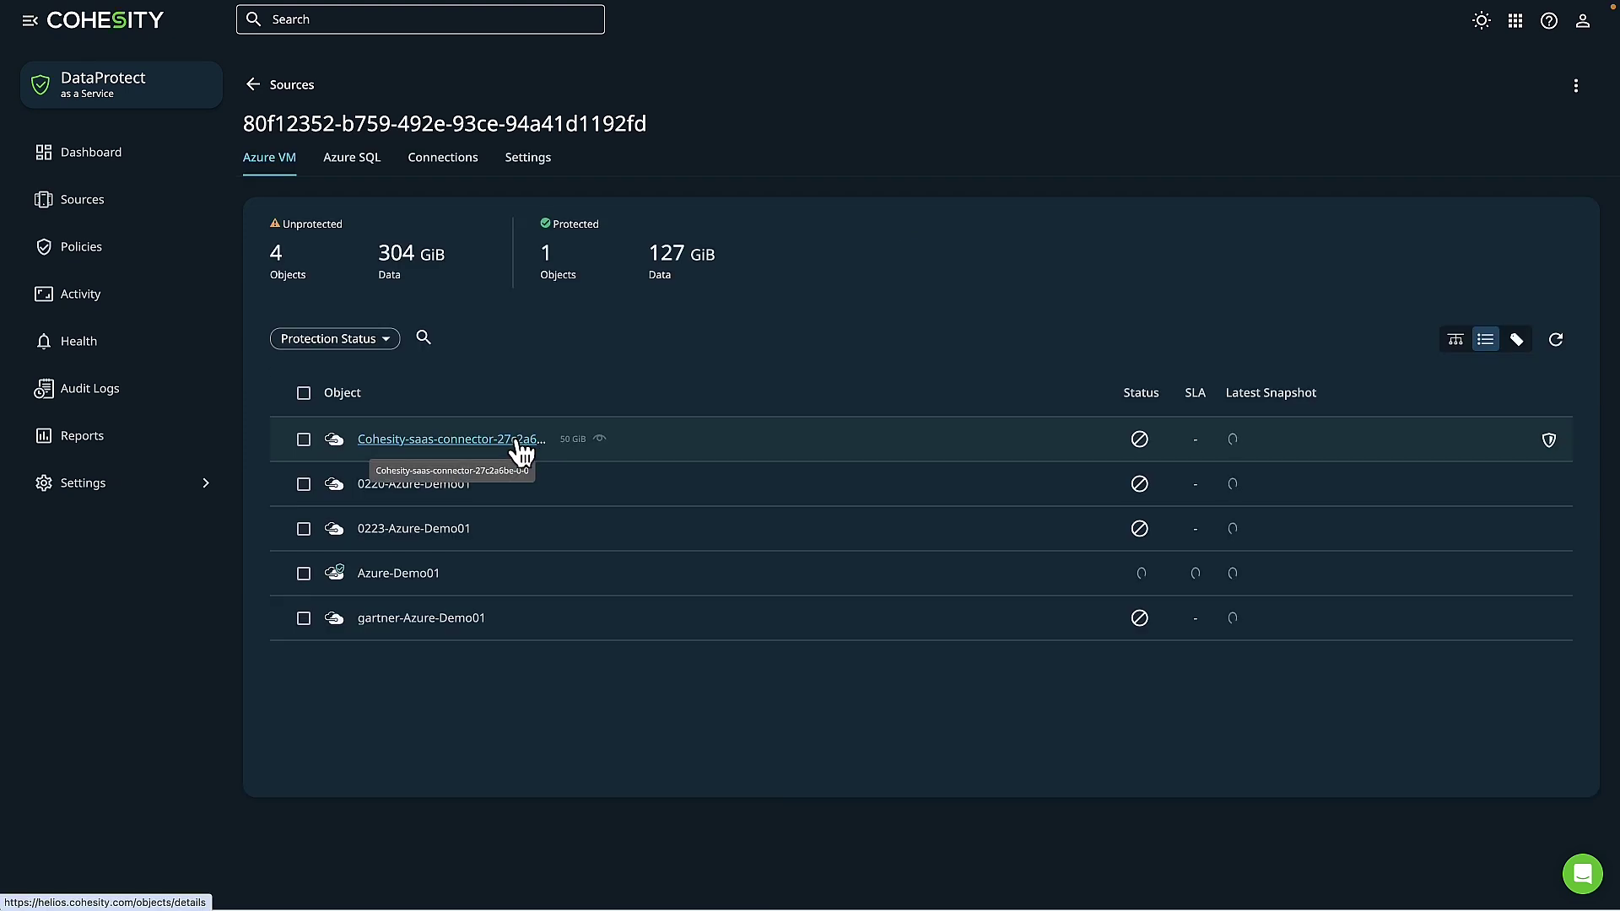
click(304, 575)
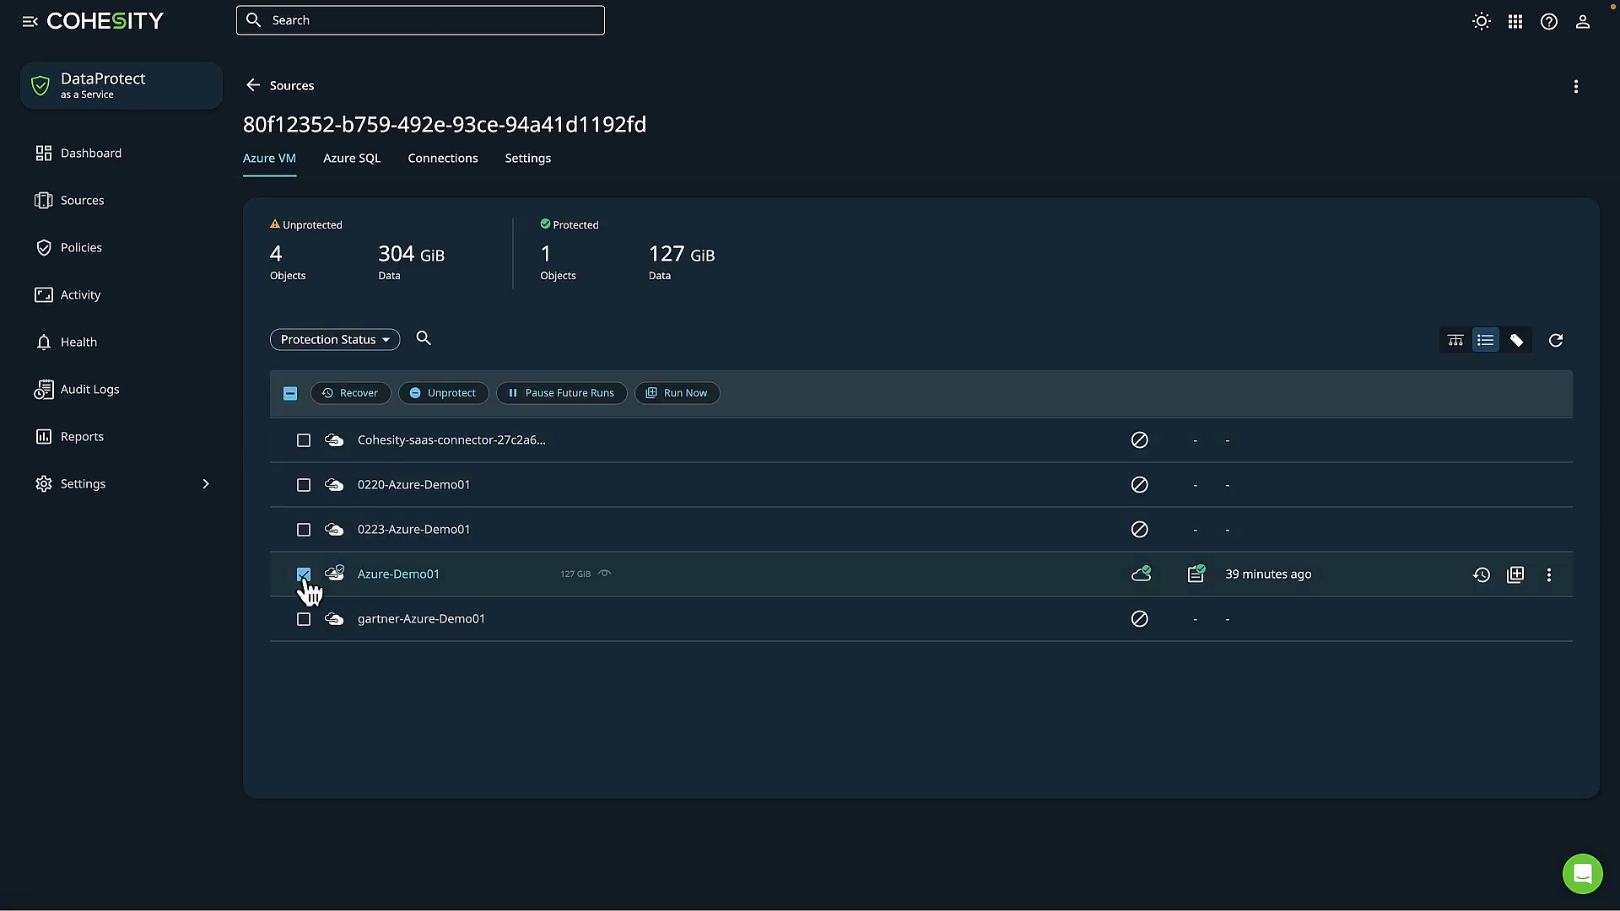
click(359, 394)
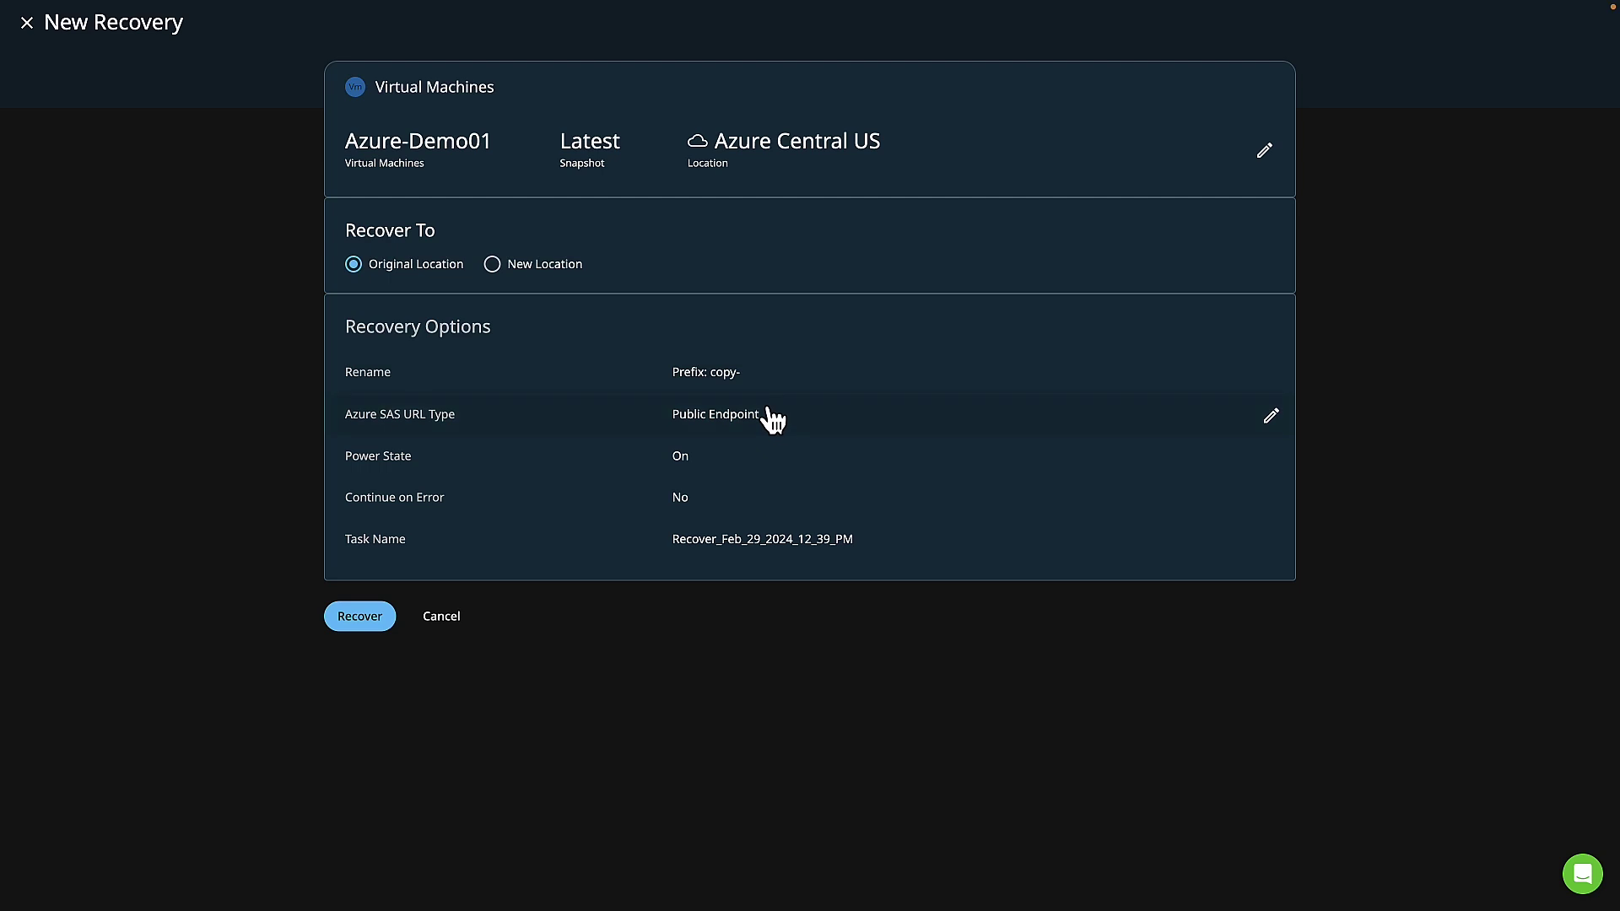
- Set the recovered virtual machine's rename prefix to restore1- and submit the recovery to the original location
click(736, 377)
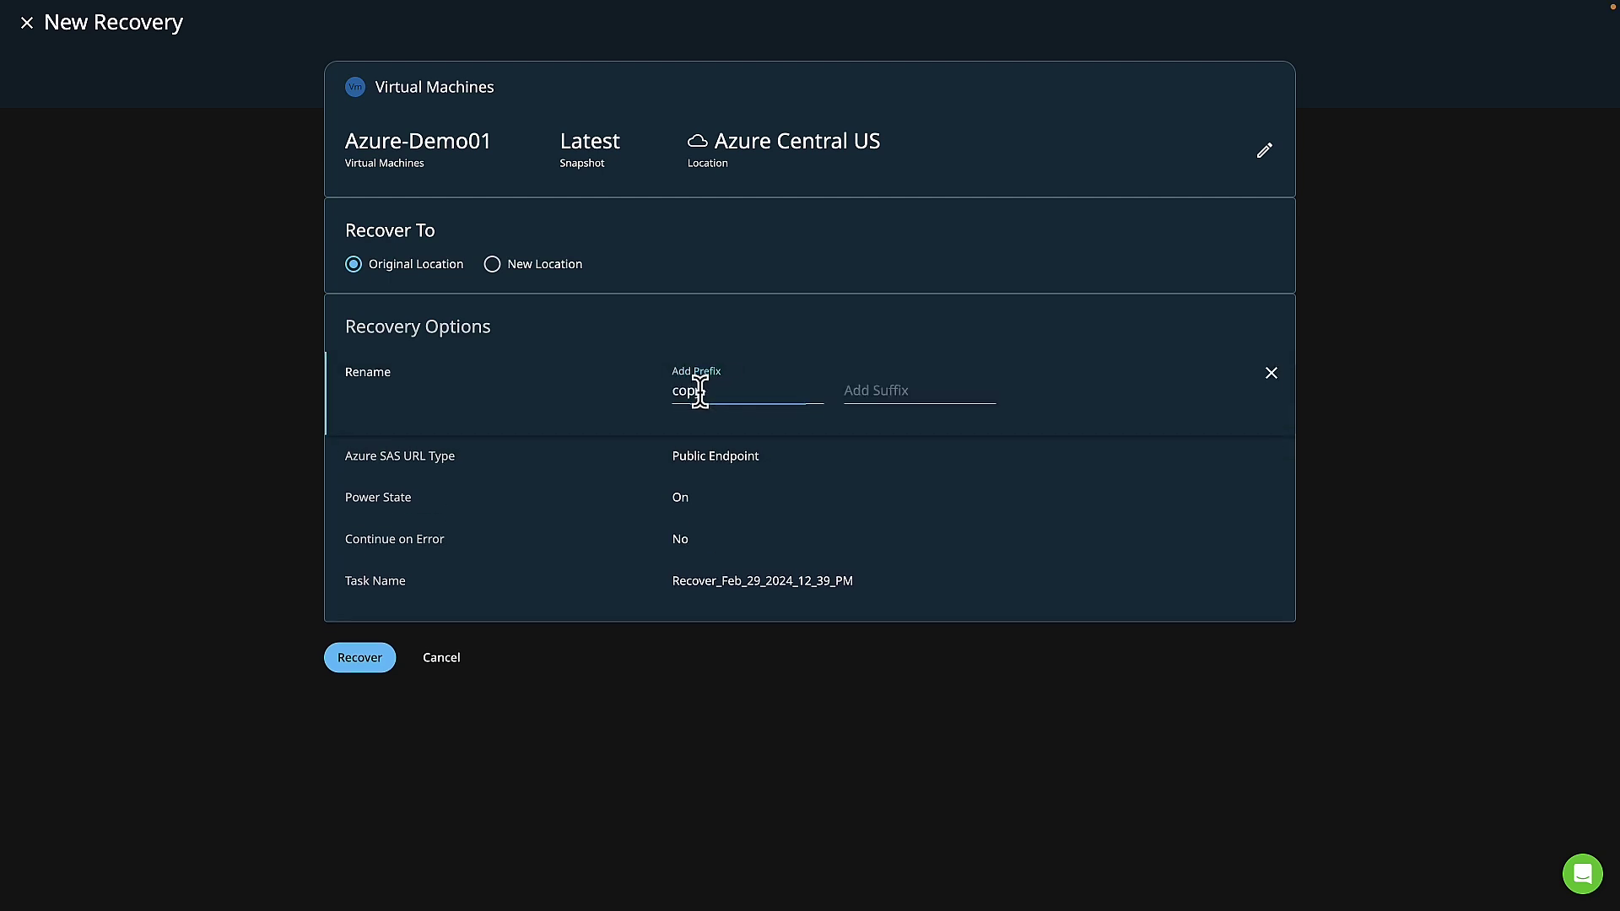
drag(700, 393, 668, 393)
text(restore1-)
click(394, 667)
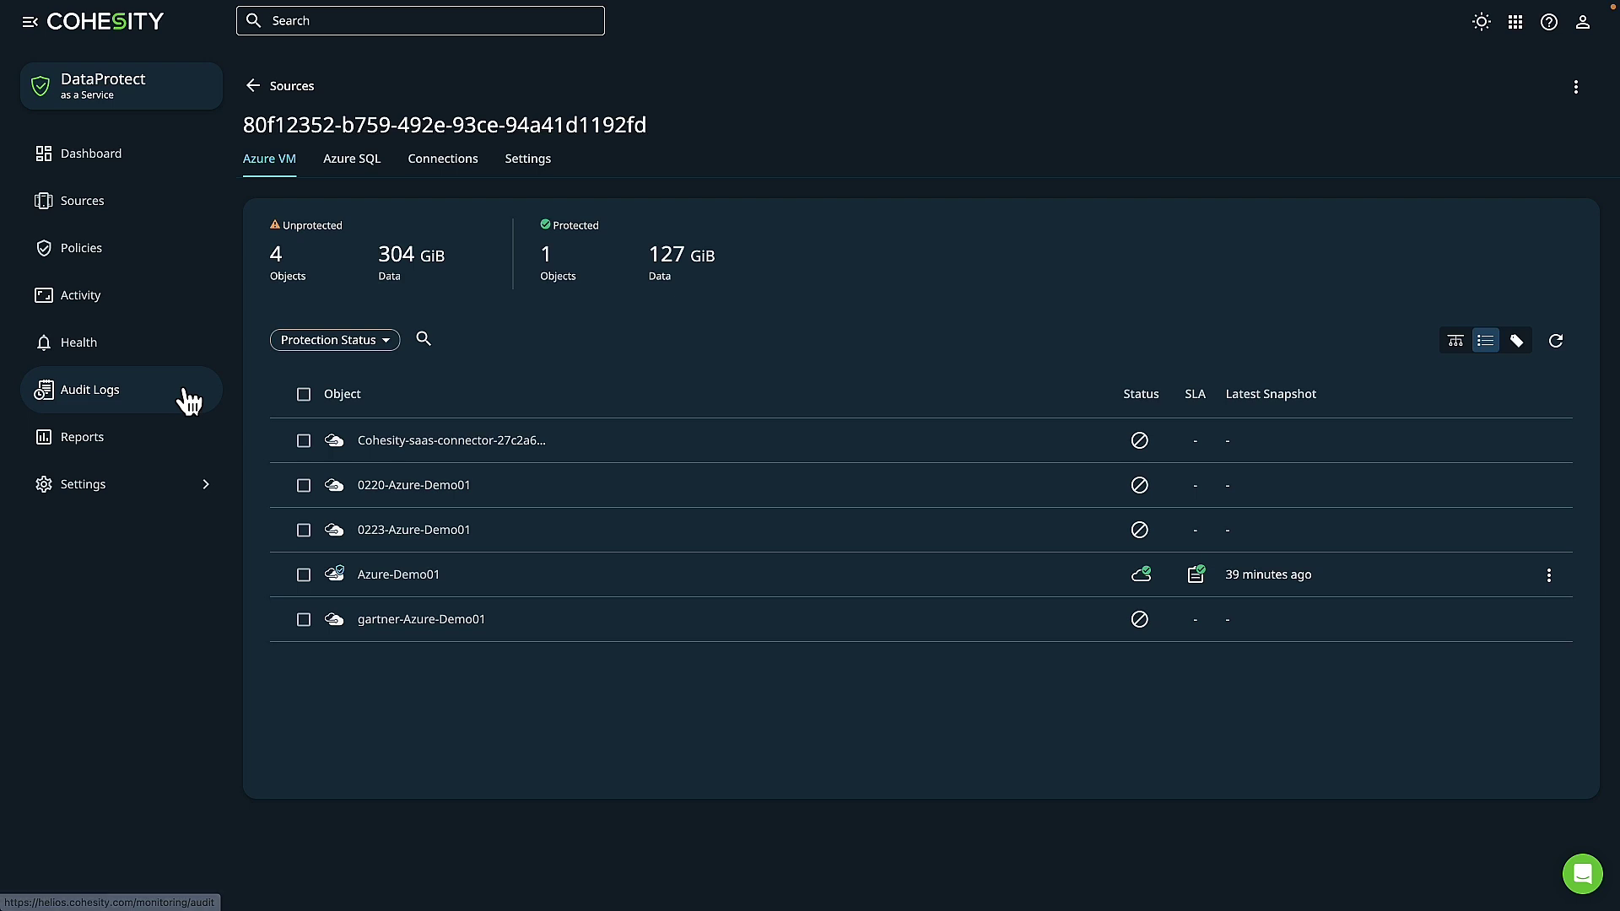
- Inspect the details and subtasks of the running Azure-Demo01 recovery task from the activity list
click(176, 307)
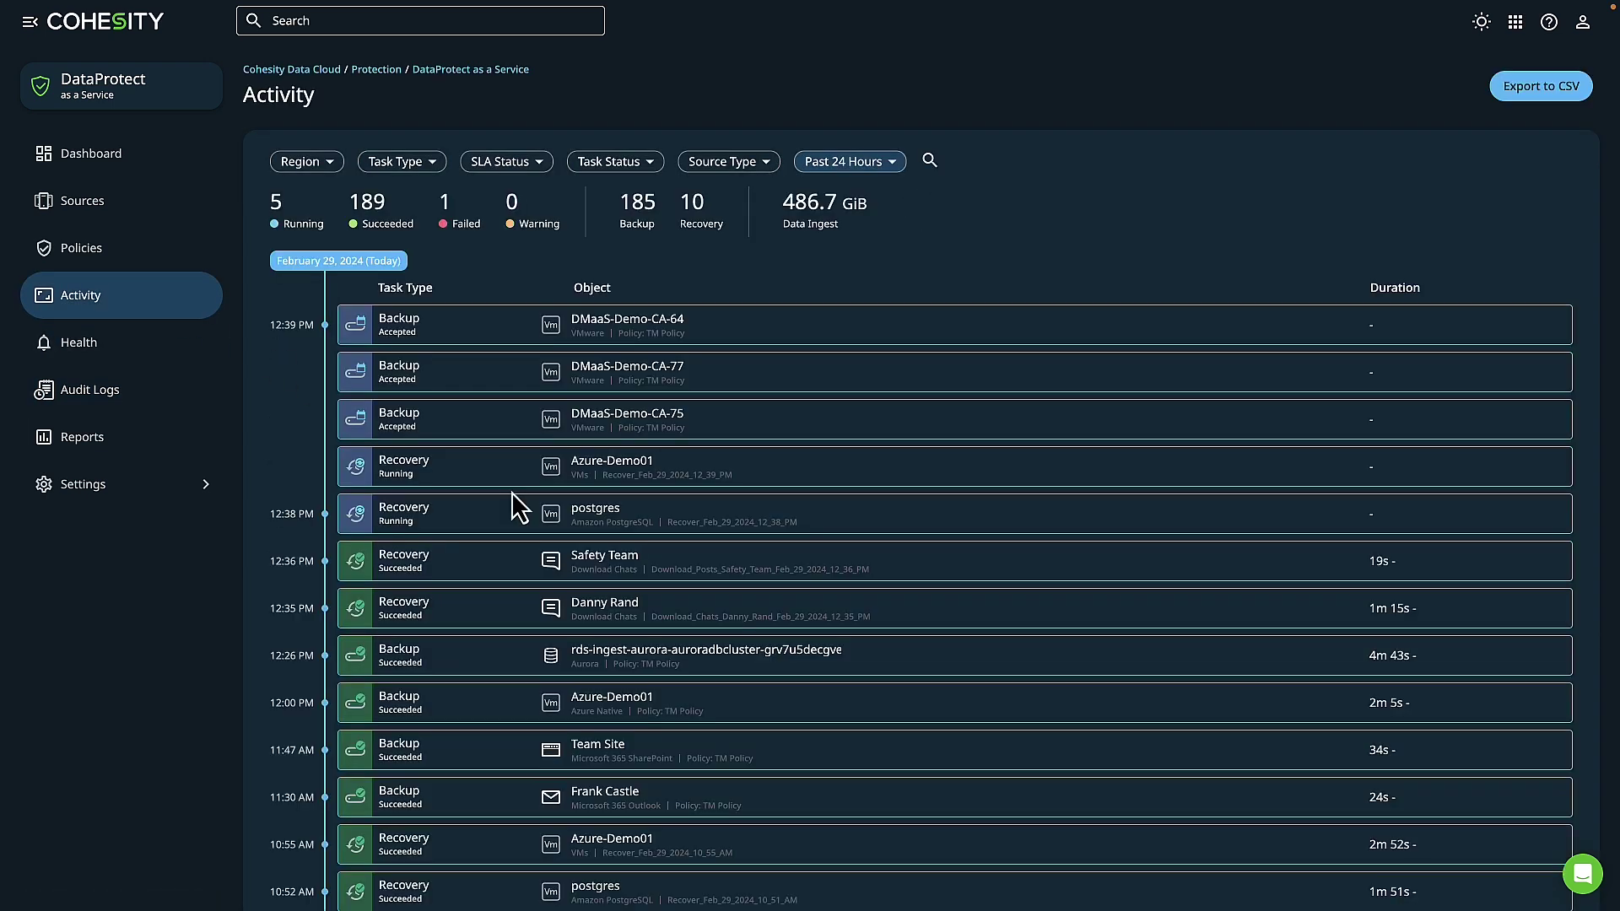
click(582, 461)
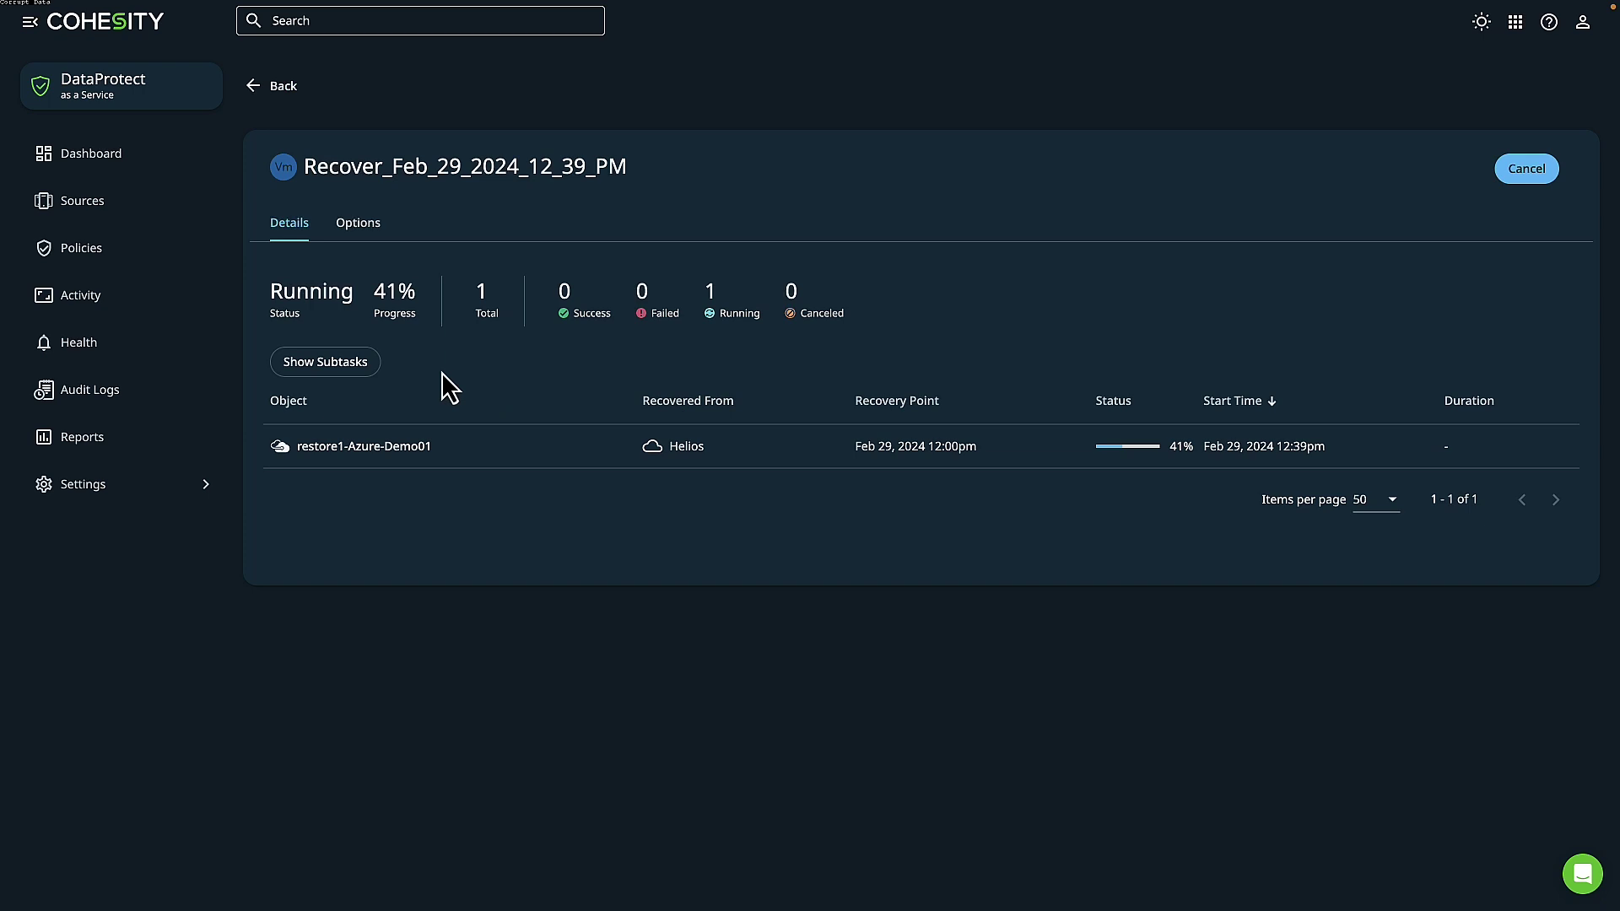
click(378, 383)
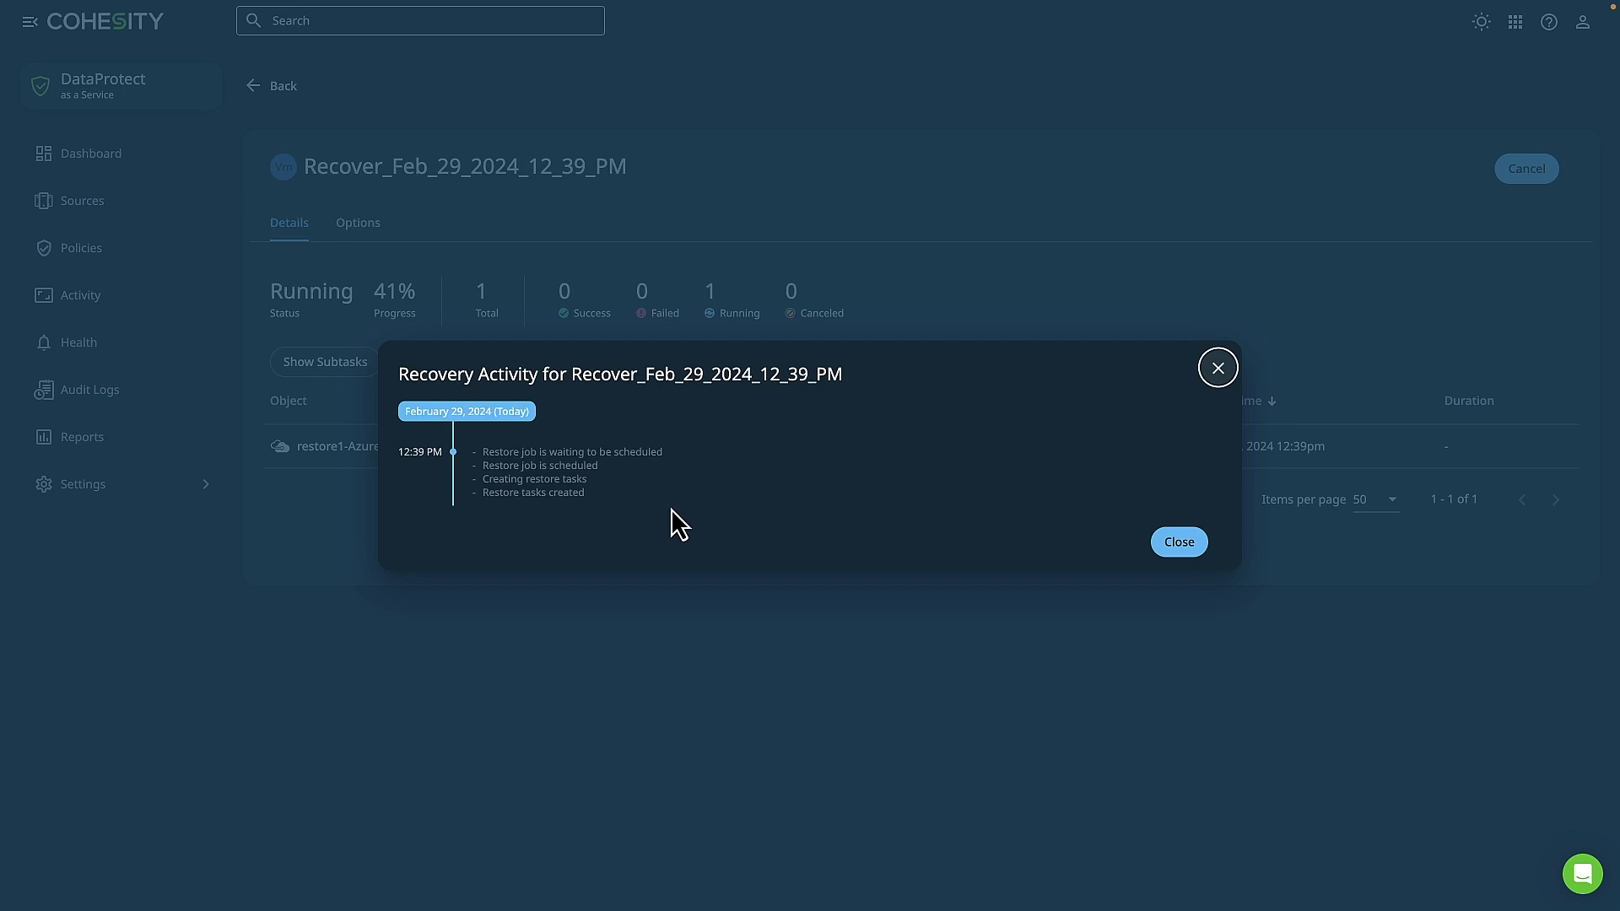
click(1180, 557)
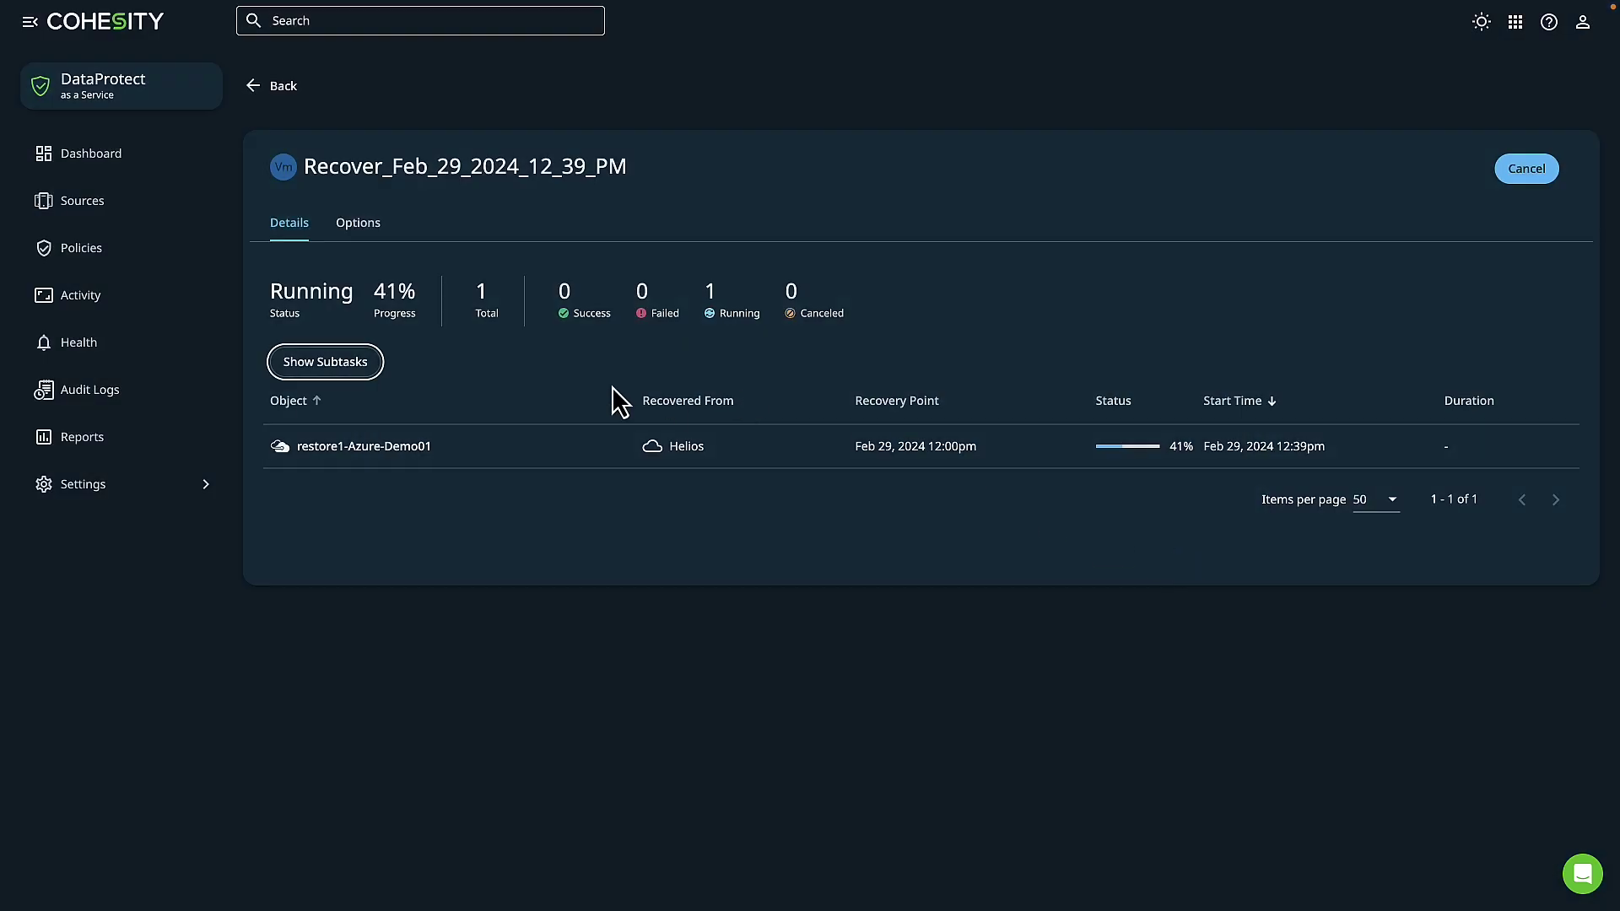